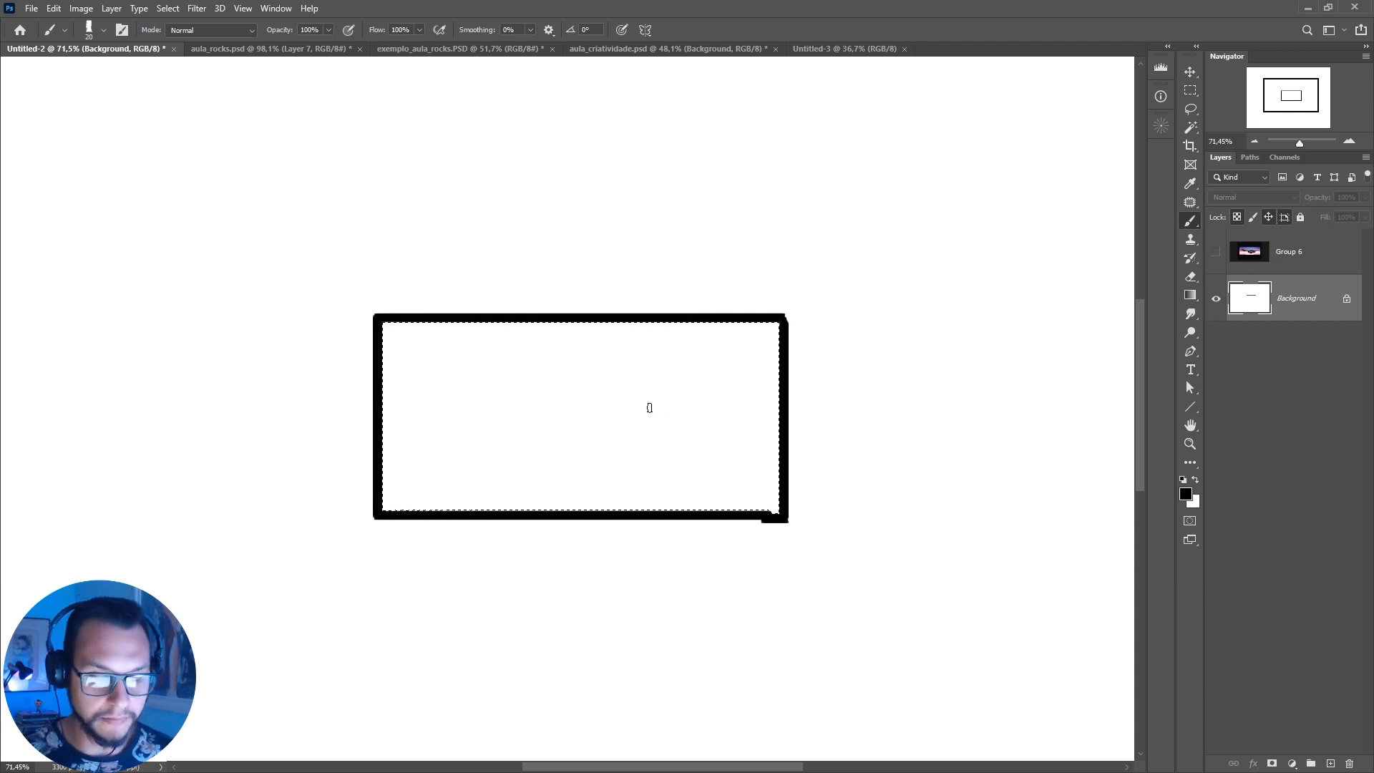
Step: Paint a black mound with a narrow tower on top and sloping ground in the right half of the framed thumbnail
key("bracketright")
key("bracketright")
left_click_drag(495, 515, 639, 458)
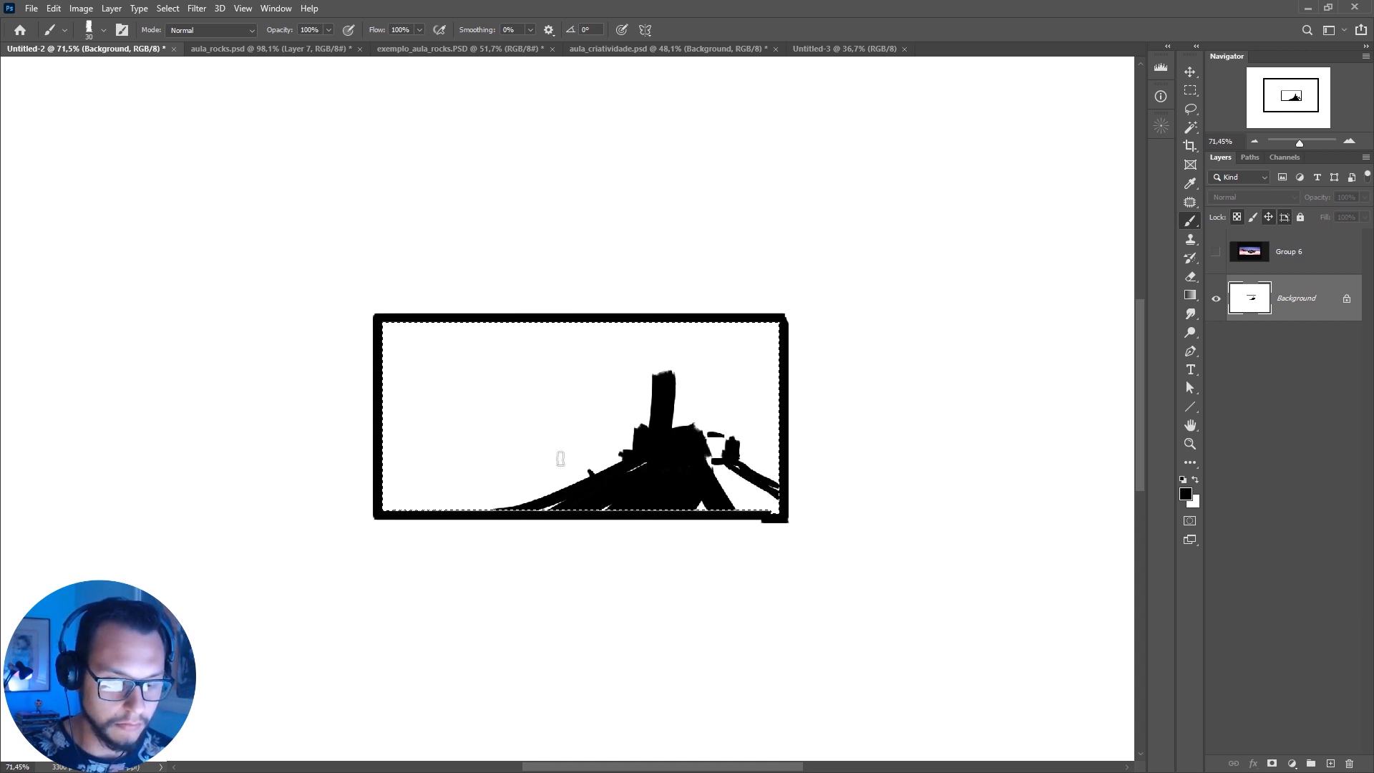
Step: Extend the black foreground toward the thumbnail's left edge with broad, perspective-like ground strokes
key("bracketright")
key("bracketright")
mouse_move(561, 472)
left_mouse_down()
mouse_move(450, 456)
mouse_move(489, 473)
mouse_move(520, 438)
left_mouse_up()
key("bracketleft")
key("bracketleft")
mouse_move(543, 414)
left_mouse_down()
mouse_move(578, 453)
mouse_move(566, 450)
mouse_move(604, 455)
left_mouse_up()
Step: Paint a wide black column reaching the frame's top edge, with a thinner vertical bar to its right
key("bracketright")
key("bracketright")
key("bracketright")
mouse_move(529, 313)
left_mouse_down()
mouse_move(527, 428)
mouse_move(548, 417)
left_mouse_up()
mouse_move(561, 315)
left_mouse_down()
mouse_move(562, 428)
mouse_move(581, 434)
left_mouse_up()
left_click_drag(590, 319, 593, 435)
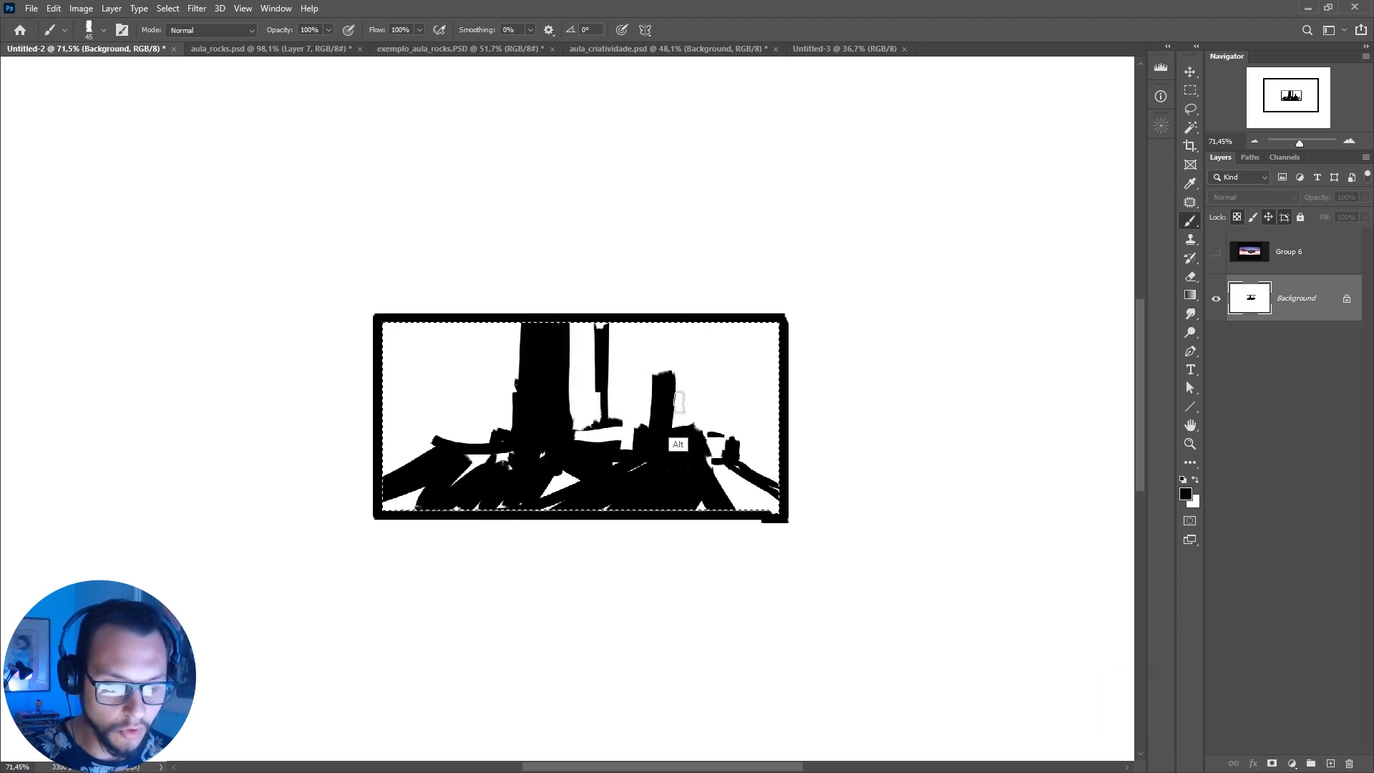
Step: Add a thin pole with a small dot beside the smaller tower and a jagged tip on its roof
key("bracketleft")
key("bracketleft")
key("bracketleft")
left_click_drag(691, 386, 692, 429)
left_click(689, 376)
left_click_drag(671, 367, 665, 376)
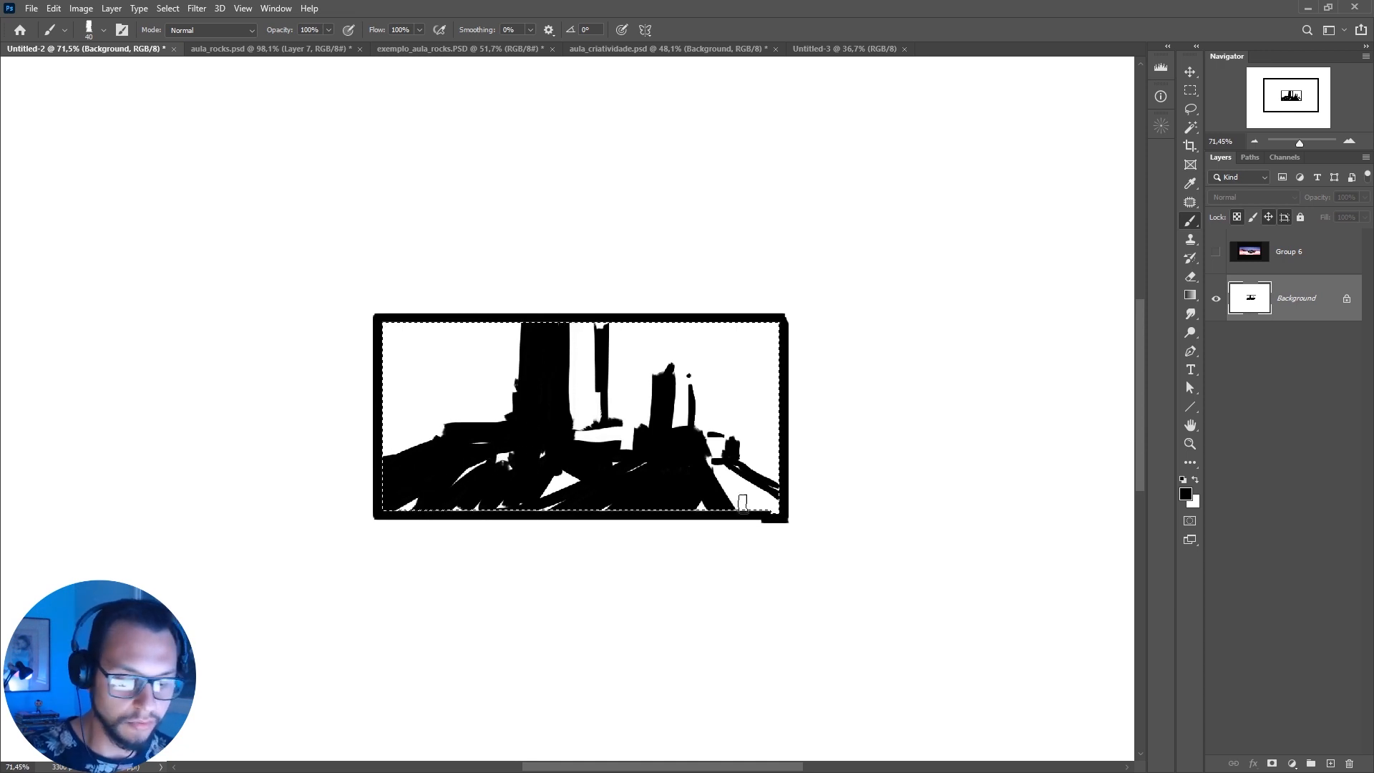
Step: Sample white and carve light streaks that converge toward the horizon into the black foreground
left_click(605, 435, "alt")
left_click_drag(521, 459, 416, 508)
left_click_drag(524, 473, 452, 508)
key("bracketleft")
key("bracketleft")
key("bracketleft")
key("bracketleft")
key("bracketleft")
key("bracketleft")
key("bracketleft")
left_click_drag(467, 461, 385, 491)
left_click_drag(565, 508, 615, 464)
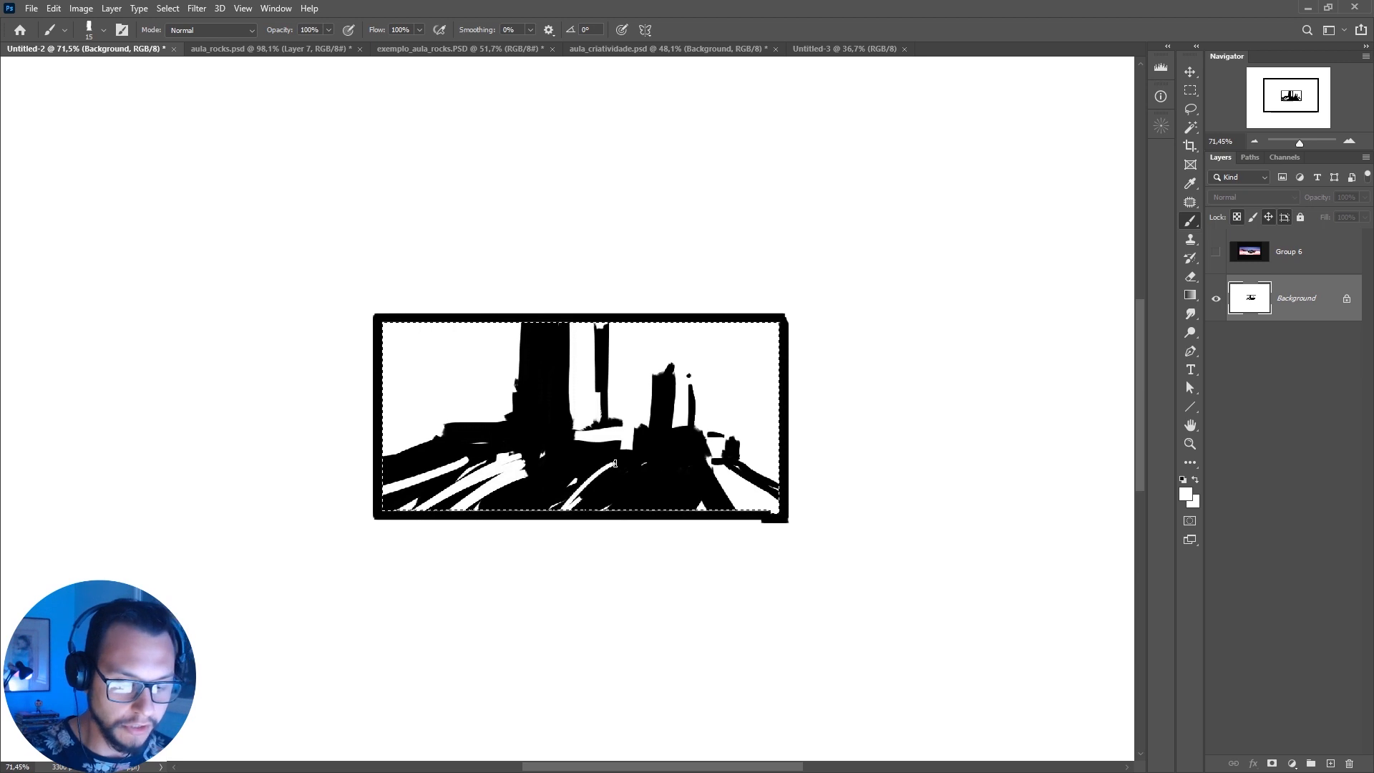
left_click_drag(740, 471, 777, 490)
Step: Sample black and paint over parts of the foreground streaks to narrow them
left_click(658, 465, "alt")
key("bracketright")
left_click(631, 475, "alt")
left_click_drag(622, 462, 559, 504)
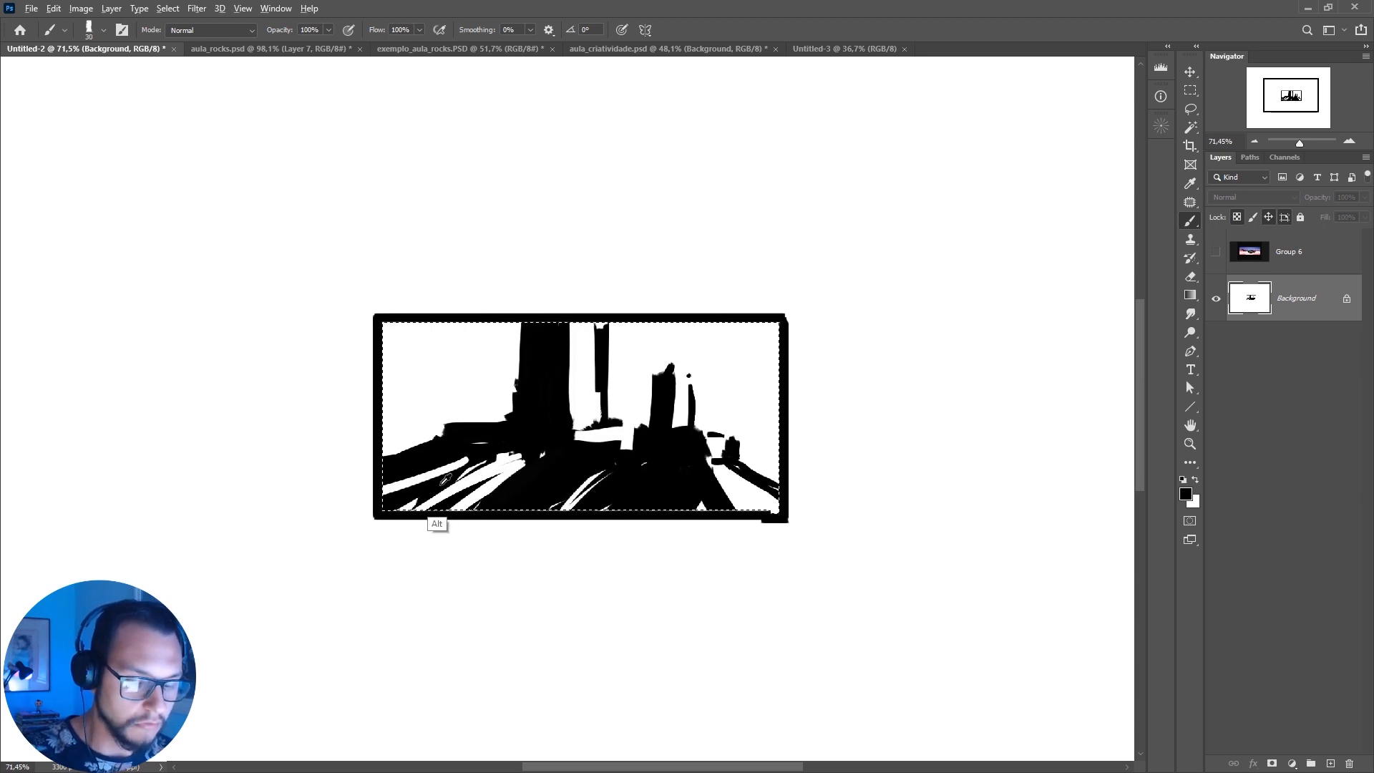
Step: Draw thin curved cloud outlines in the sky behind the towers with a small brush
key("bracketleft")
key("bracketleft")
key("bracketleft")
key("bracketleft")
key("bracketleft")
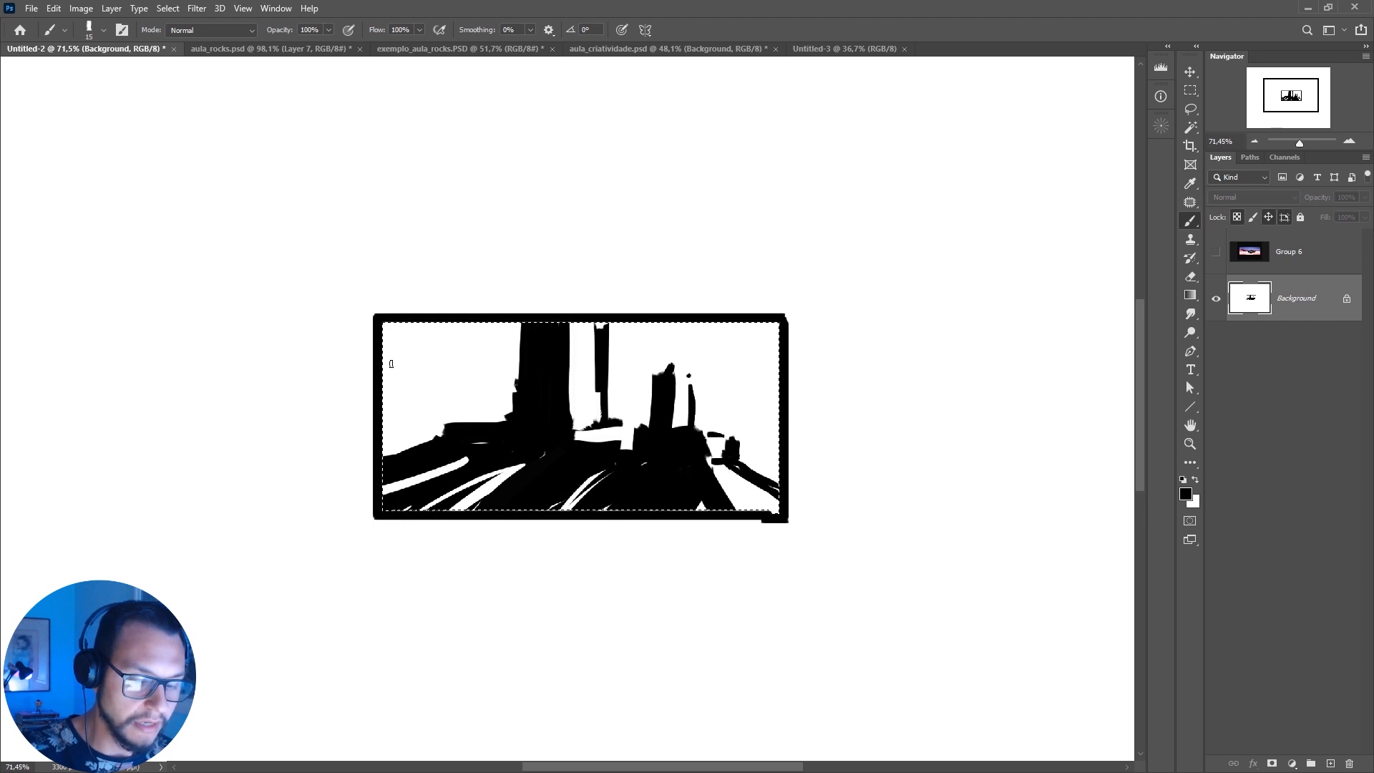
left_click_drag(385, 378, 437, 383)
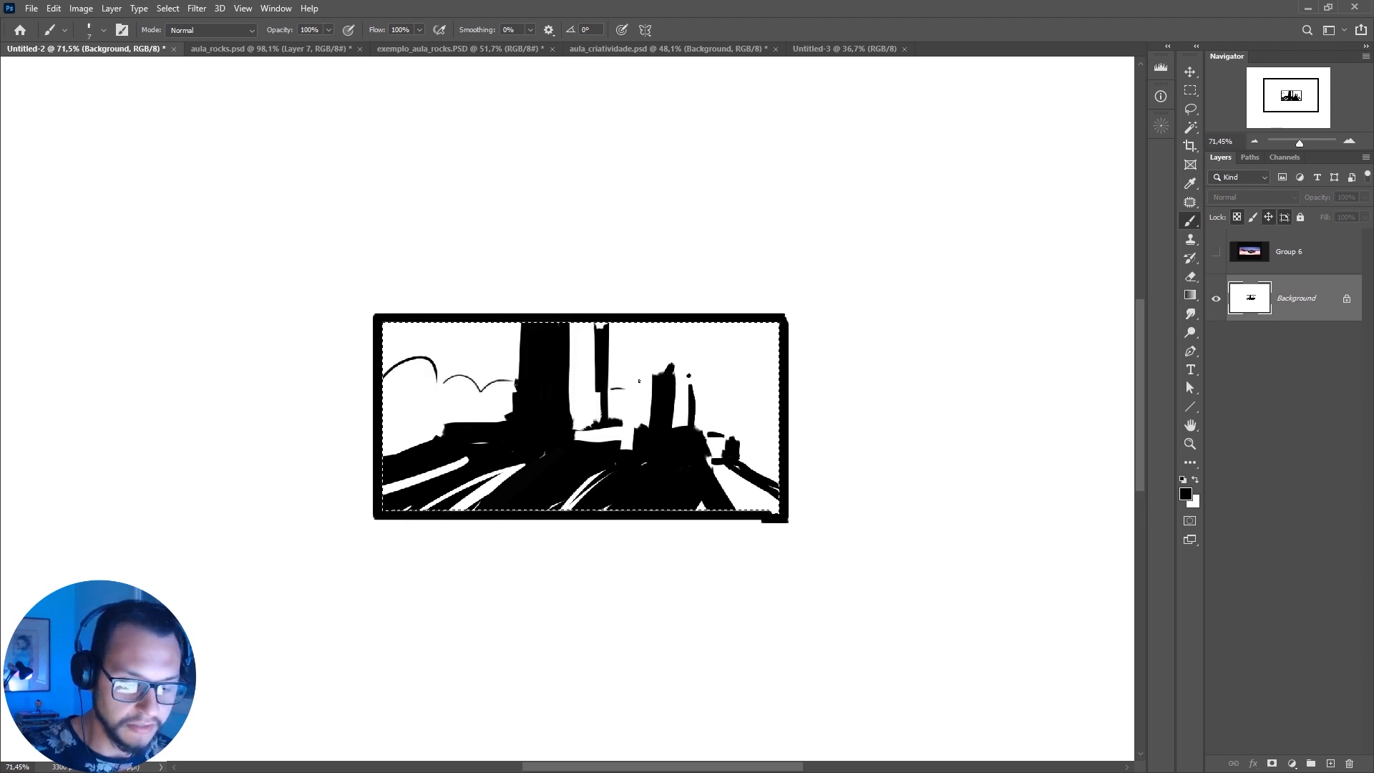
Step: Paint a small black structure to the left of the smaller tower and sample white from the gap beside it
key("bracketright")
mouse_move(670, 370)
left_mouse_down()
mouse_move(680, 365)
mouse_move(622, 443)
left_mouse_up()
key("bracketright")
key("bracketright")
left_click(627, 441, "alt")
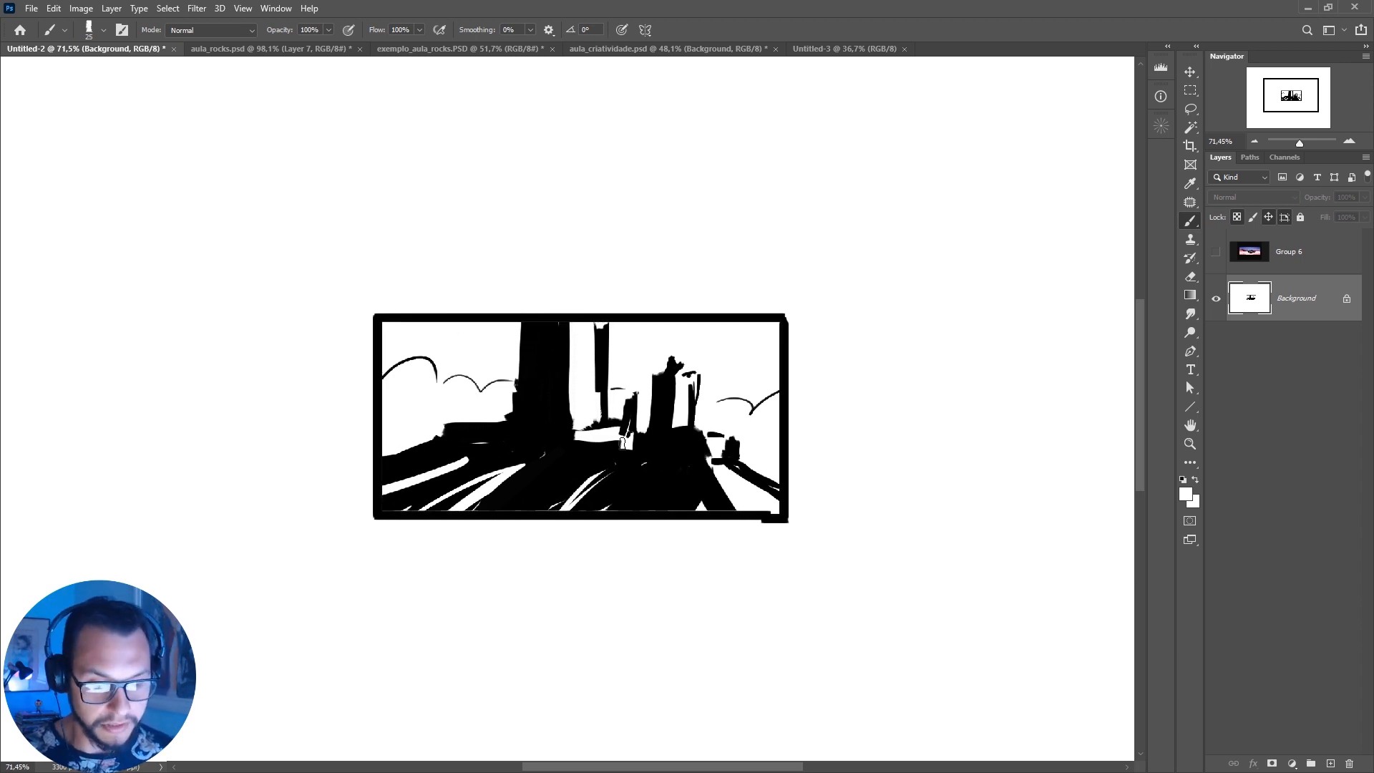
Step: Paint the base and a thin vertical pole of a black building silhouette on the blank canvas right of the frame
scroll(640, 445, "up", 1)
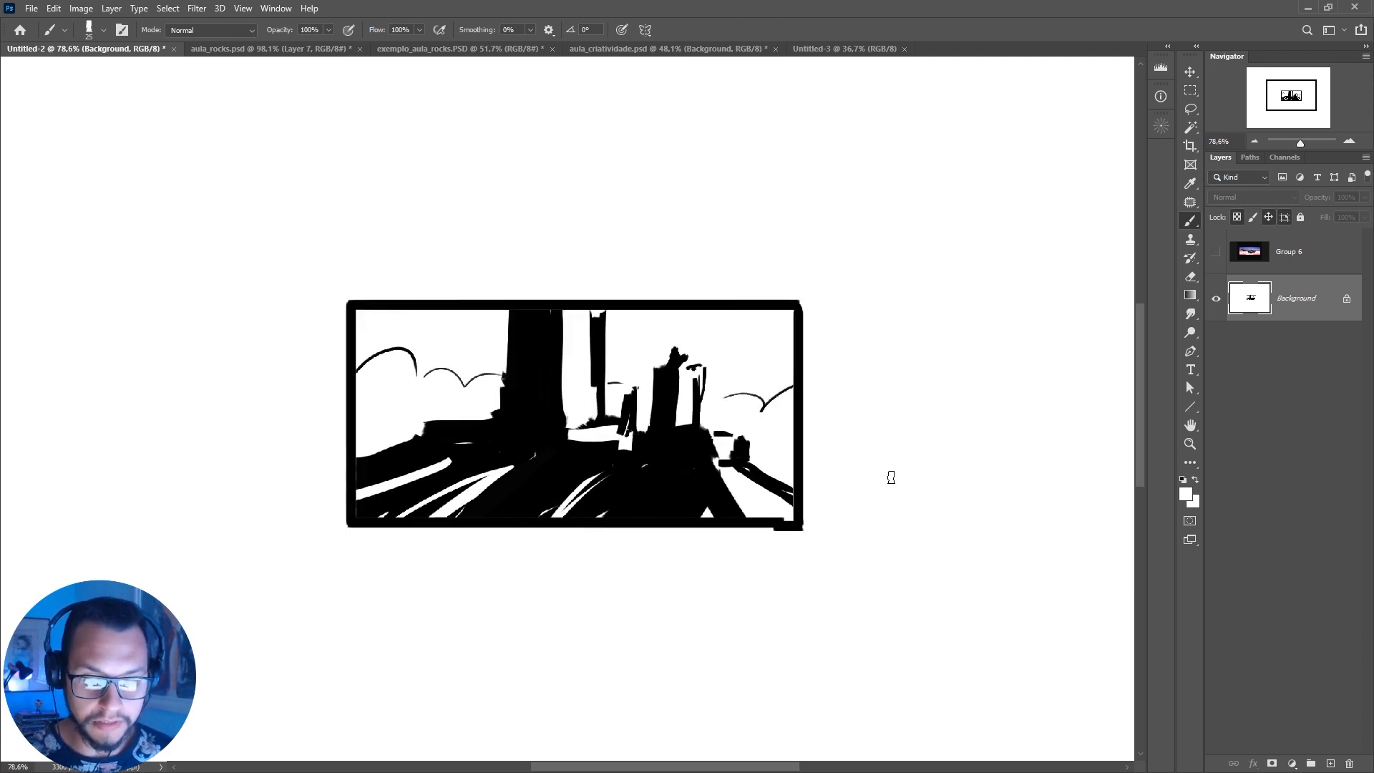
key("d")
key("x")
key("x")
key("]")
mouse_move(872, 466)
left_mouse_down()
mouse_move(923, 460)
mouse_move(881, 435)
mouse_move(920, 444)
mouse_move(911, 408)
mouse_move(930, 372)
mouse_move(904, 433)
mouse_move(938, 469)
left_mouse_up()
key("[")
key("[")
key("[")
key("[")
mouse_move(946, 373)
left_mouse_down()
mouse_move(947, 465)
mouse_move(951, 443)
mouse_move(963, 469)
mouse_move(950, 462)
left_mouse_up()
Step: Add a low block beside the pole, a stacked peak and side details to the building silhouette
key("]")
left_click(930, 484, "alt")
mouse_move(955, 447)
left_mouse_down()
mouse_move(964, 467)
mouse_move(967, 451)
left_mouse_up()
left_click(948, 444, "alt")
key("]")
key("]")
left_click_drag(925, 383, 929, 345)
key("[")
key("[")
left_click_drag(894, 423, 894, 438)
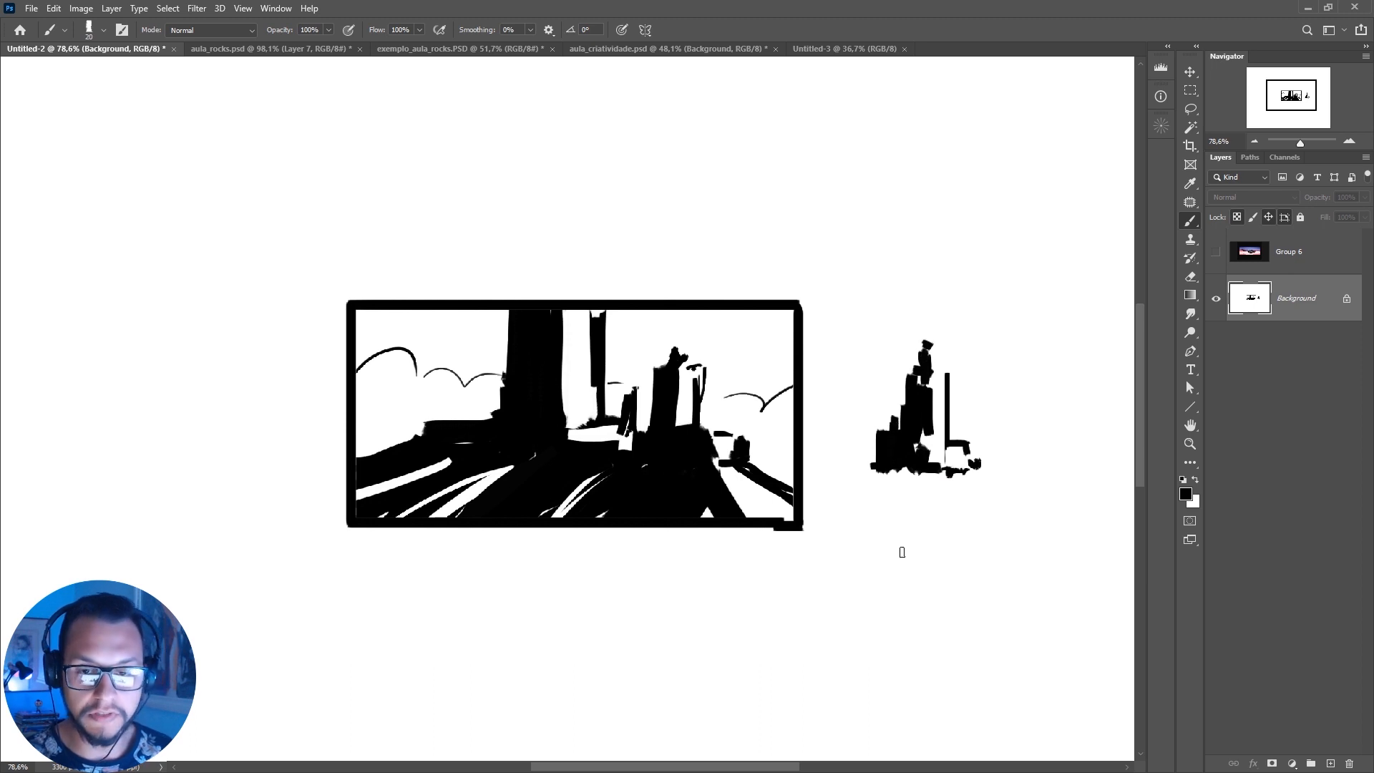
Step: Block in a second black building silhouette with a flat base and a tall central tower beside the first one
left_click_drag(892, 556, 1041, 503)
left_click_drag(1041, 504, 700, 599)
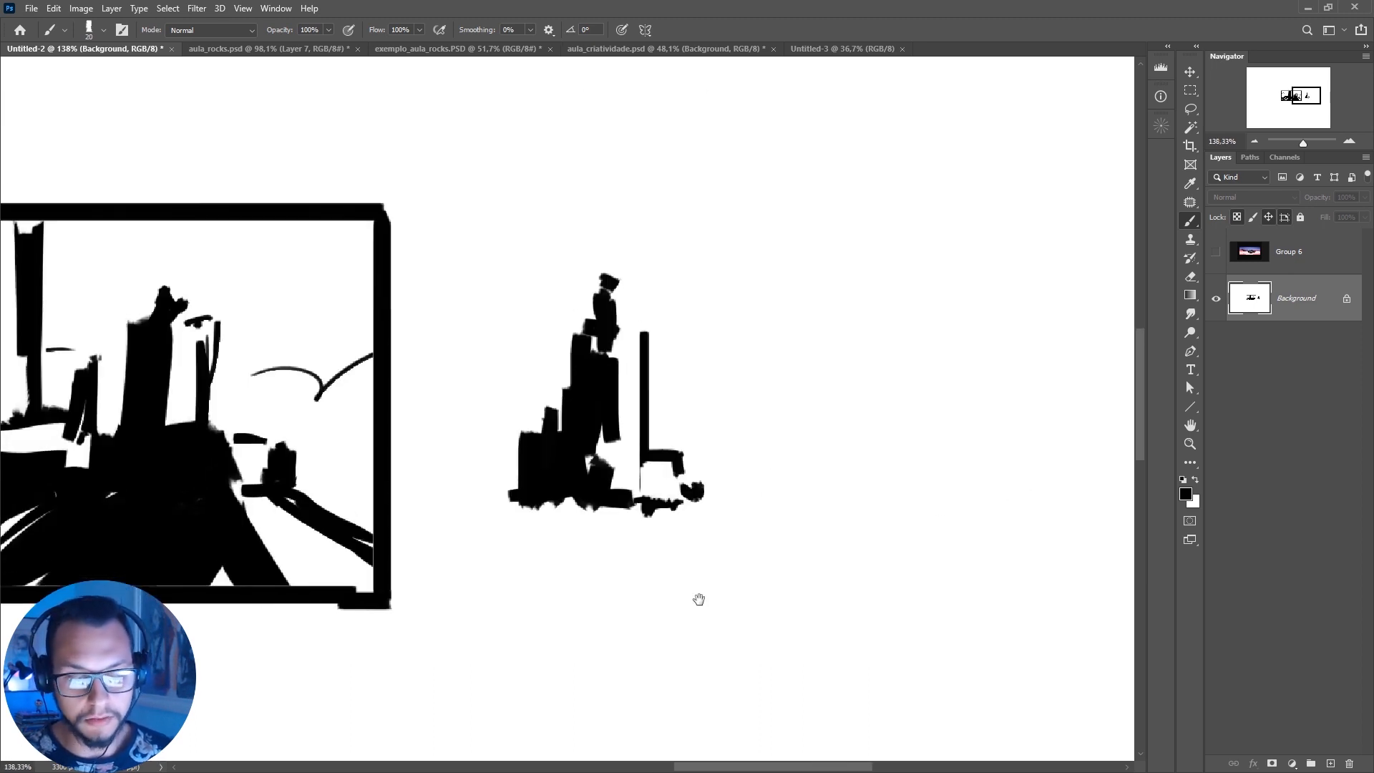
key("]")
key("]")
key("]")
key("]")
mouse_move(791, 479)
left_mouse_down()
mouse_move(865, 483)
mouse_move(803, 491)
left_mouse_up()
left_click_drag(814, 460, 859, 451)
left_click_drag(831, 452, 837, 330)
left_click_drag(878, 342, 879, 449)
Step: Add smaller black blocks on both sides of the second silhouette's central tower
key("[")
left_click_drag(912, 428, 914, 455)
left_click_drag(787, 438, 787, 494)
left_click_drag(925, 432, 936, 470)
mouse_move(946, 490)
left_mouse_down()
mouse_move(918, 494)
mouse_move(796, 490)
mouse_move(972, 490)
left_mouse_up()
Step: Carve white light-facing planes out of the central tower and side blocks of the second silhouette
key("x")
left_click_drag(935, 431, 934, 489)
mouse_move(863, 328)
left_mouse_down()
mouse_move(863, 442)
mouse_move(881, 449)
mouse_move(804, 408)
mouse_move(801, 501)
left_mouse_up()
Step: Outline the lit sides of the second silhouette's blocks with thin black lines and clean up its base
key("x")
key("[")
key("[")
key("[")
key("[")
mouse_move(922, 414)
left_mouse_down()
mouse_move(945, 418)
mouse_move(951, 473)
left_mouse_up()
mouse_move(854, 315)
left_mouse_down()
mouse_move(876, 318)
mouse_move(892, 469)
left_mouse_up()
left_click_drag(793, 428, 808, 428)
left_click_drag(812, 430, 812, 499)
left_click_drag(911, 487, 952, 502)
left_click_drag(917, 483, 949, 492)
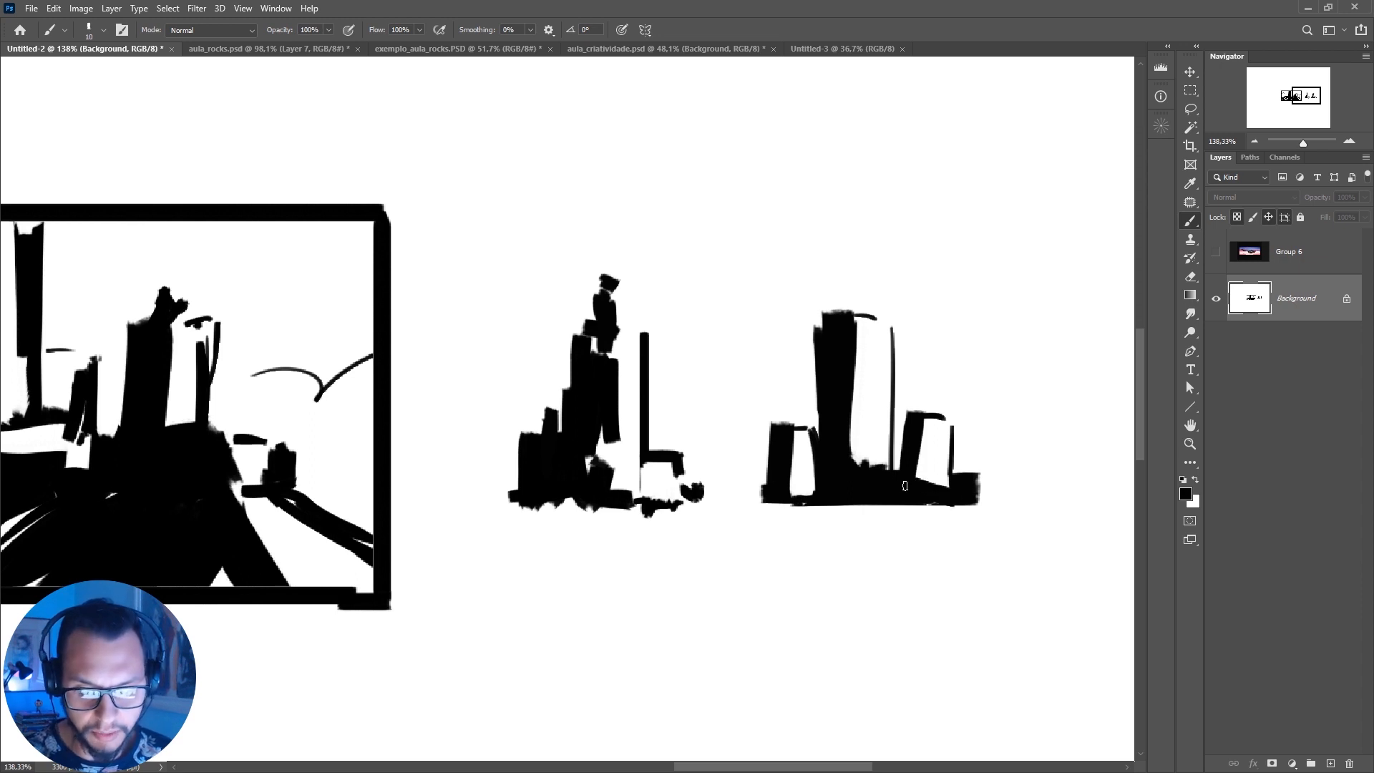
Step: Fill in the shadow at the second silhouette's base and straighten the central tower's dark left edge
key("]")
left_click_drag(886, 452, 793, 500)
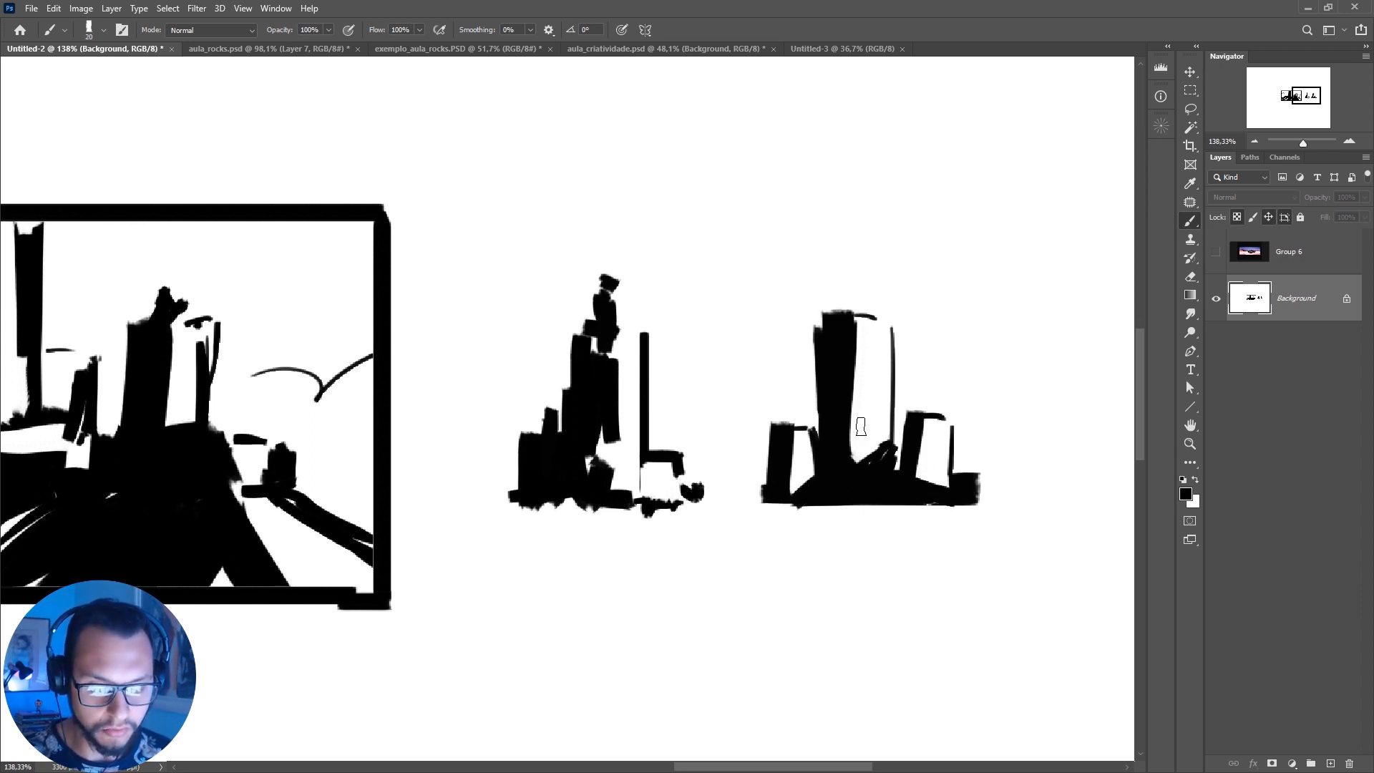
left_click_drag(816, 343, 816, 435)
left_click_drag(818, 332, 833, 314)
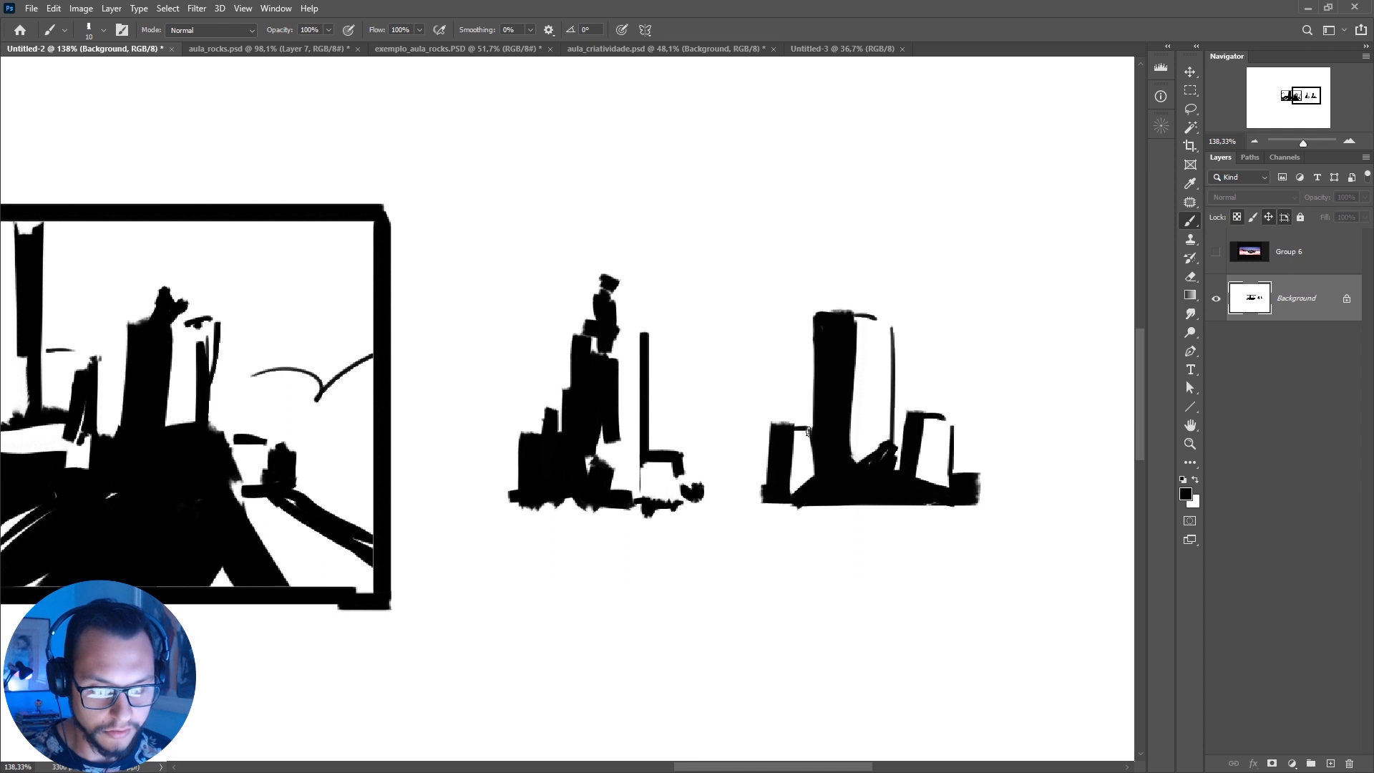
Step: Widen the second silhouette's right block by painting an extended base, a long roofline and a new far edge
key("]")
left_click_drag(779, 427, 797, 423)
mouse_move(906, 418)
left_mouse_down()
mouse_move(965, 449)
mouse_move(921, 419)
mouse_move(1013, 447)
mouse_move(1021, 421)
mouse_move(1018, 486)
left_mouse_up()
key("[")
left_click(937, 457, "alt")
key("]")
left_click_drag(953, 442, 954, 477)
left_click_drag(942, 487, 999, 487)
left_click(924, 495, "alt")
key("]")
left_click(937, 460, "alt")
key("[")
mouse_move(919, 464)
left_mouse_down()
mouse_move(907, 482)
mouse_move(999, 492)
left_mouse_up()
left_click(904, 476, "alt")
left_click_drag(893, 418, 848, 419)
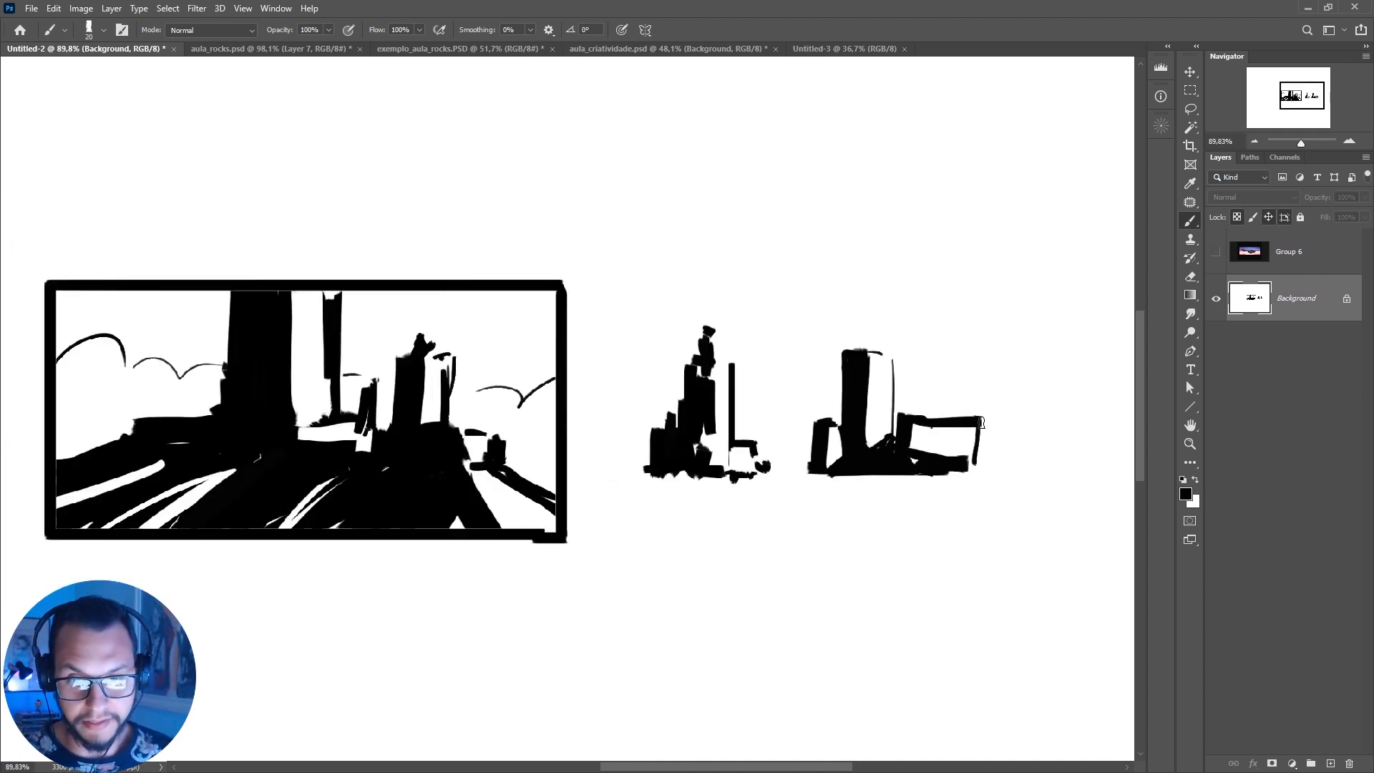
Step: Switch to aula_rocks.psd and reshape the right slope of the small rock silhouette with white
left_click(222, 50)
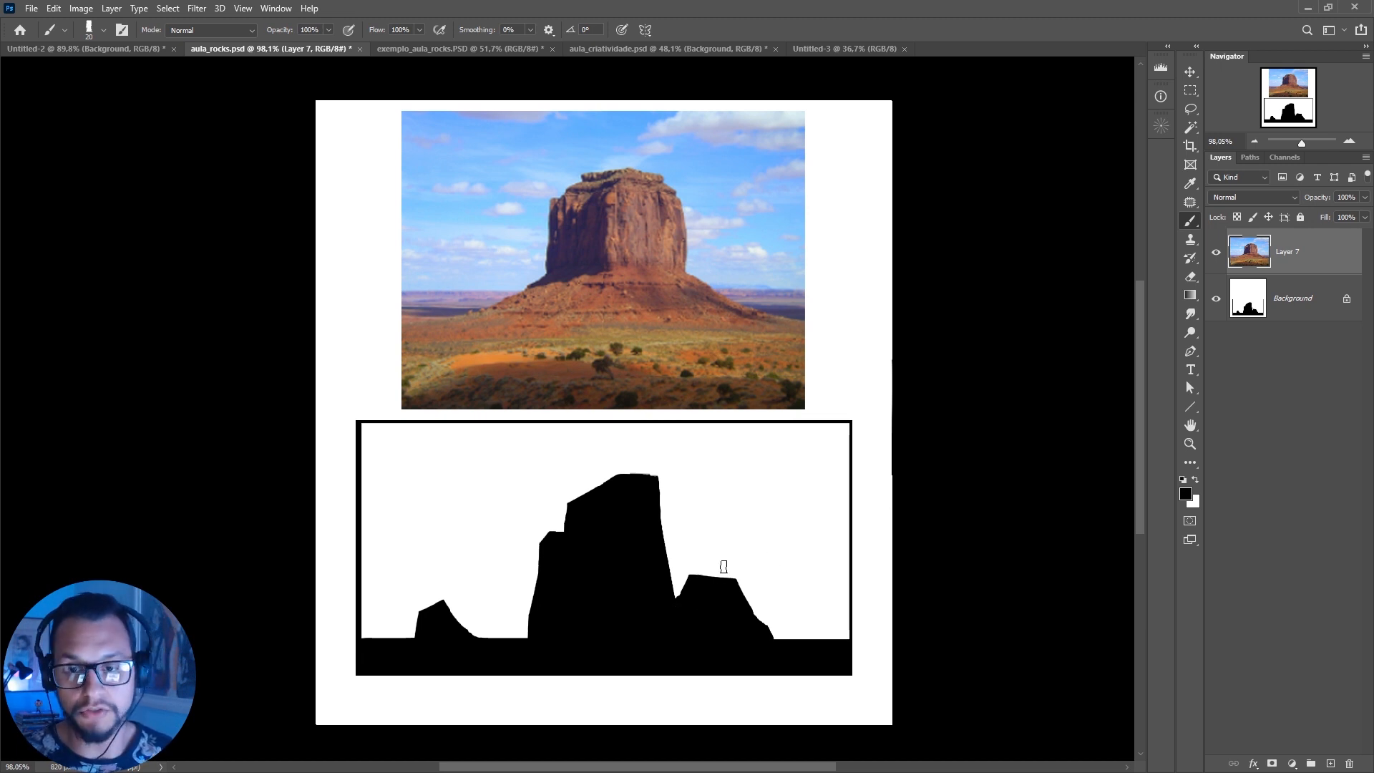
left_click(440, 598, "alt")
left_click_drag(440, 599, 482, 642)
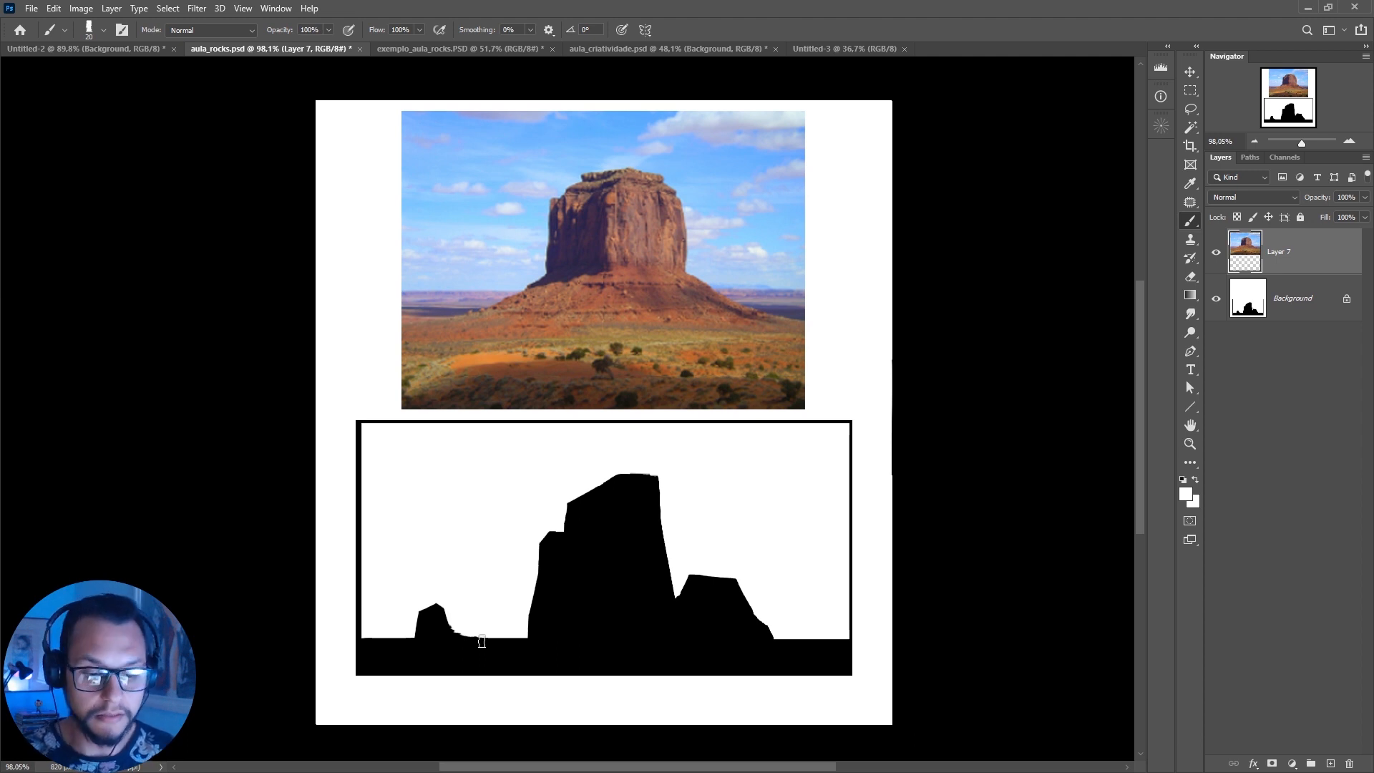
Step: Copy the desert ground from the lower part of the reference photo and make the Background layer active
key("m")
left_click_drag(408, 321, 803, 406)
key("ctrl+d")
left_click(1289, 298)
key("w")
left_click(621, 592)
key("ctrl+d")
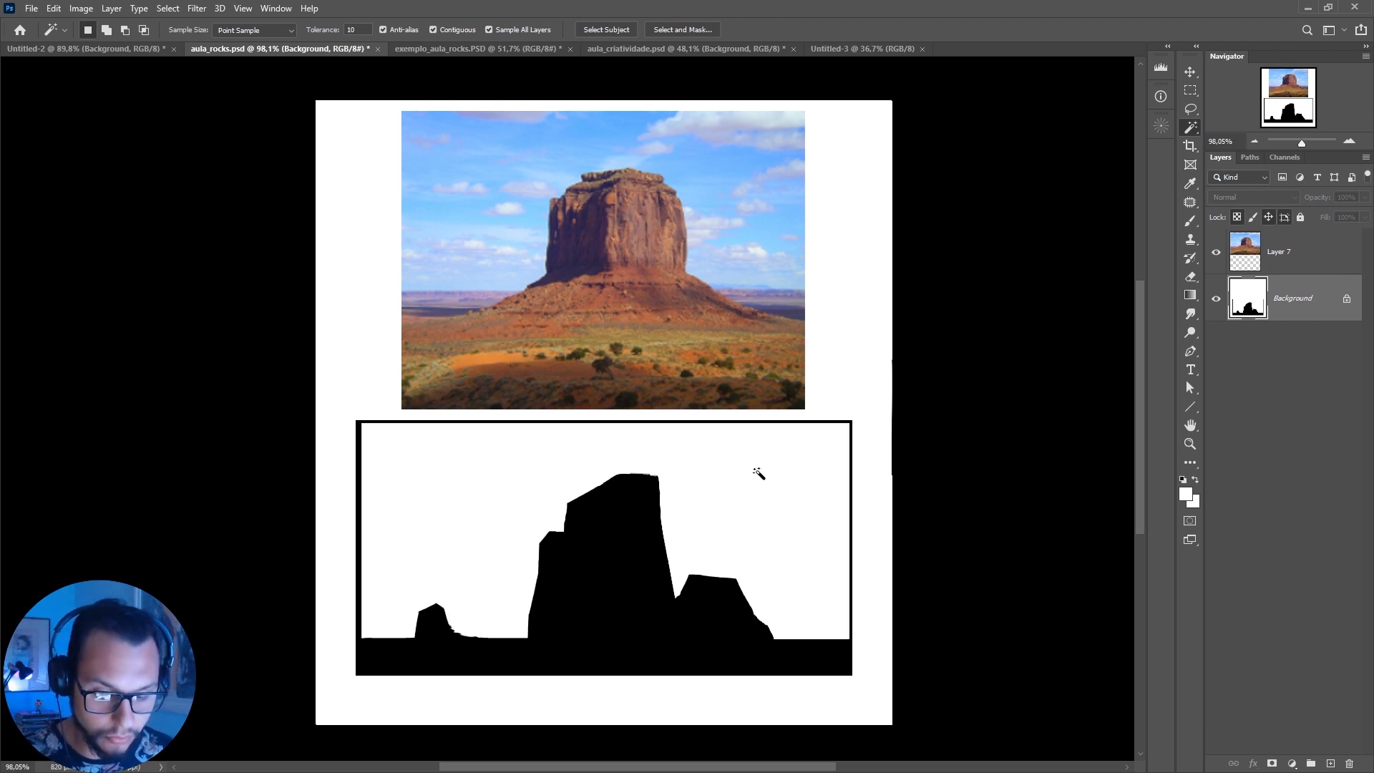
key("b")
left_click(709, 615, "alt")
mouse_move(755, 461)
left_mouse_down()
mouse_move(796, 469)
mouse_move(757, 557)
left_mouse_up()
key("ctrl+z")
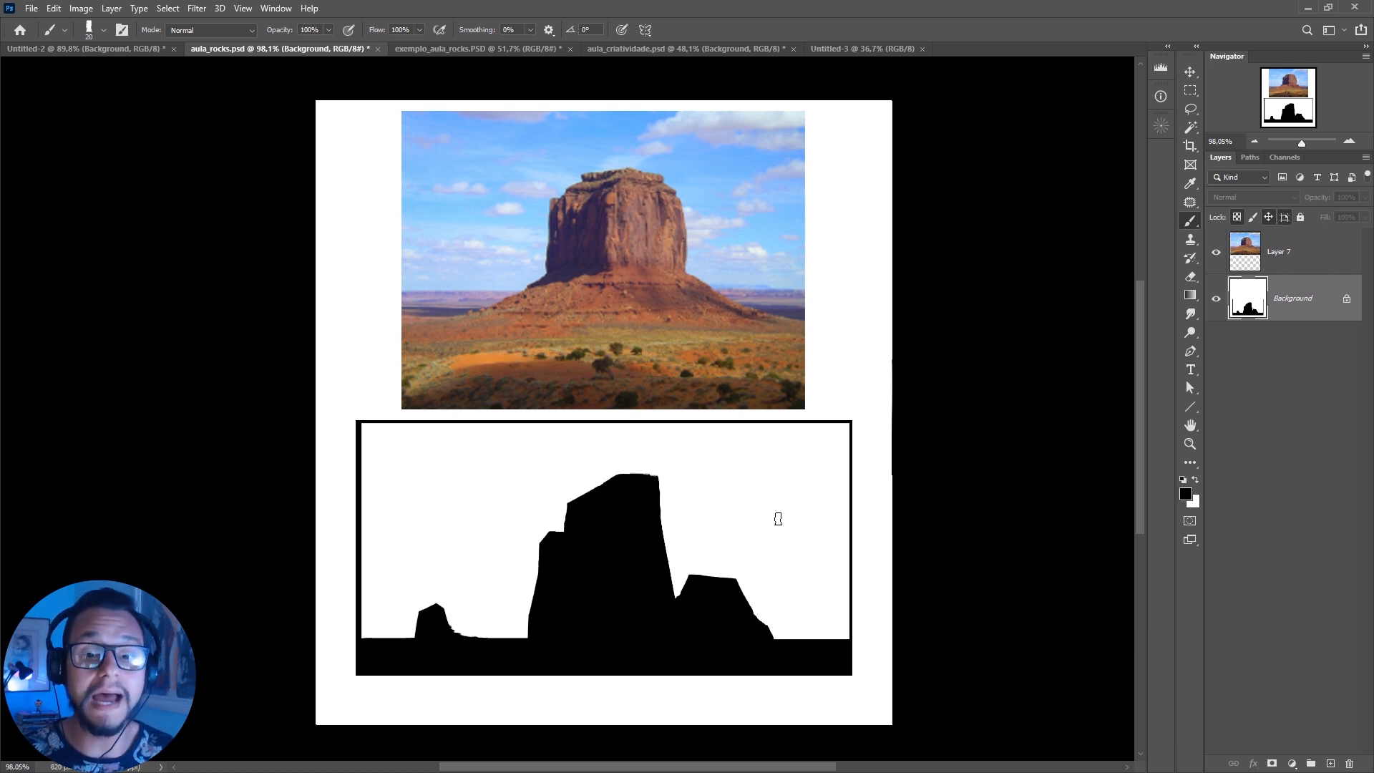
Step: Select the black silhouette with the Magic Wand, paste the desert ground inside it and move it to the base strip
key("w")
left_click(645, 594)
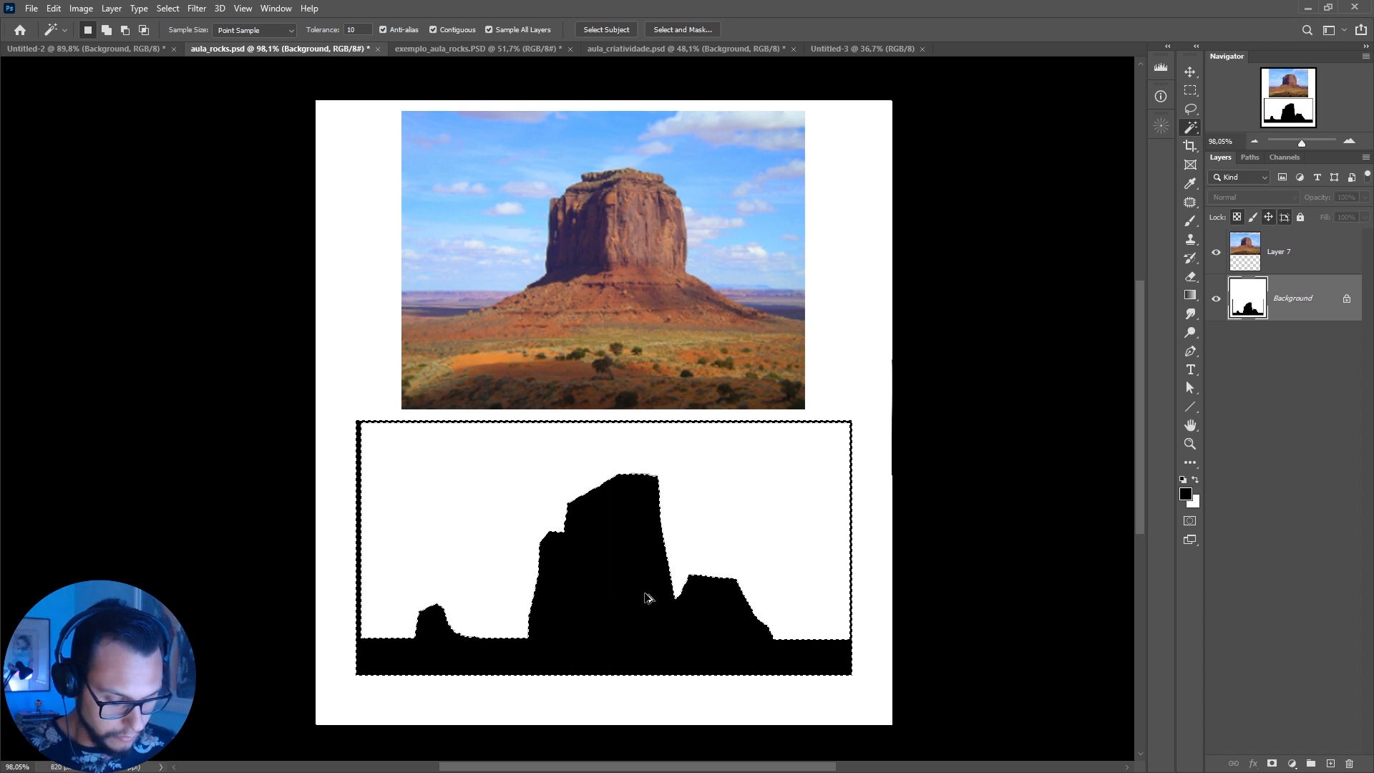
key("ctrl+alt+shift+v")
key("v")
left_click_drag(645, 594, 556, 681)
Step: Stretch the pasted desert ground across the full width of the frame
key("ctrl+t")
left_click_drag(742, 684, 975, 683)
left_click_drag(600, 684, 602, 686)
key("Return")
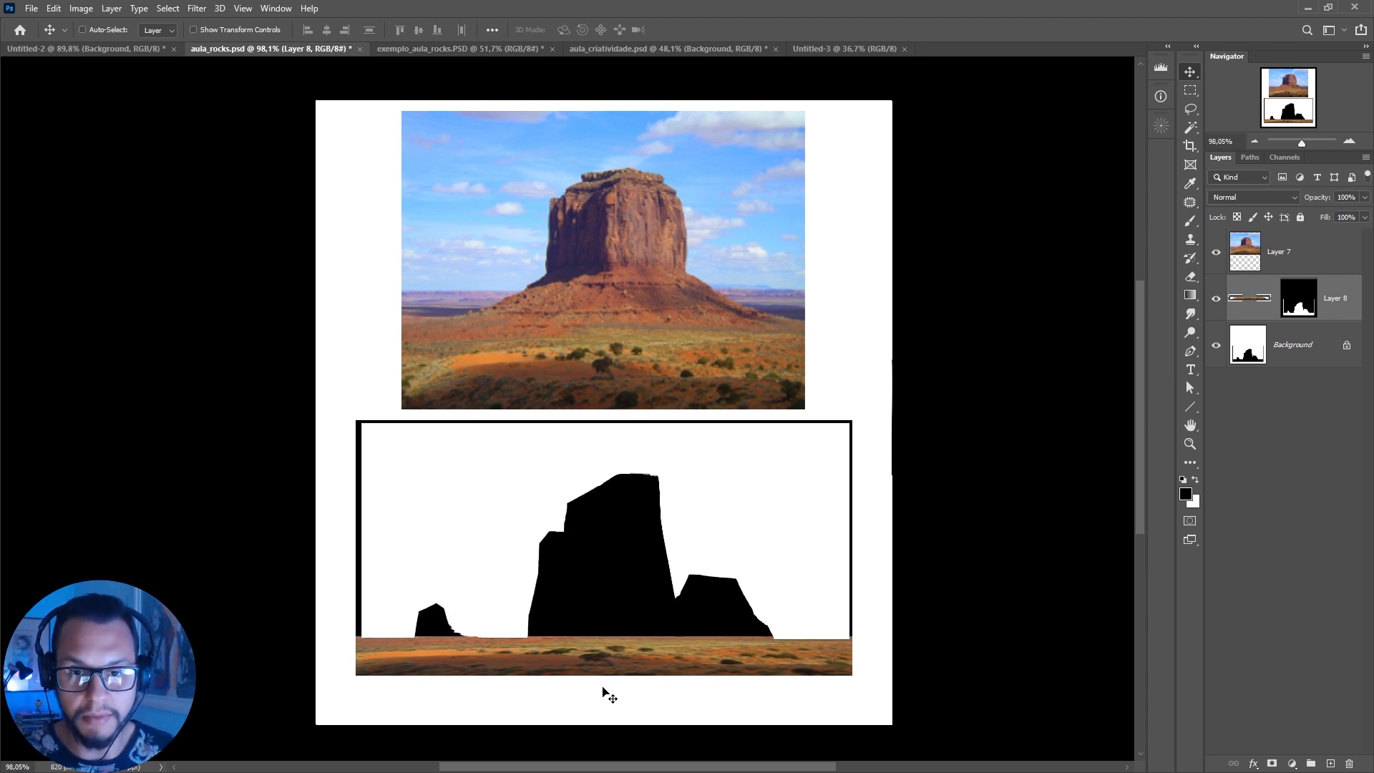
Step: Copy the section of sky to the left of the butte in the reference photo
key("m")
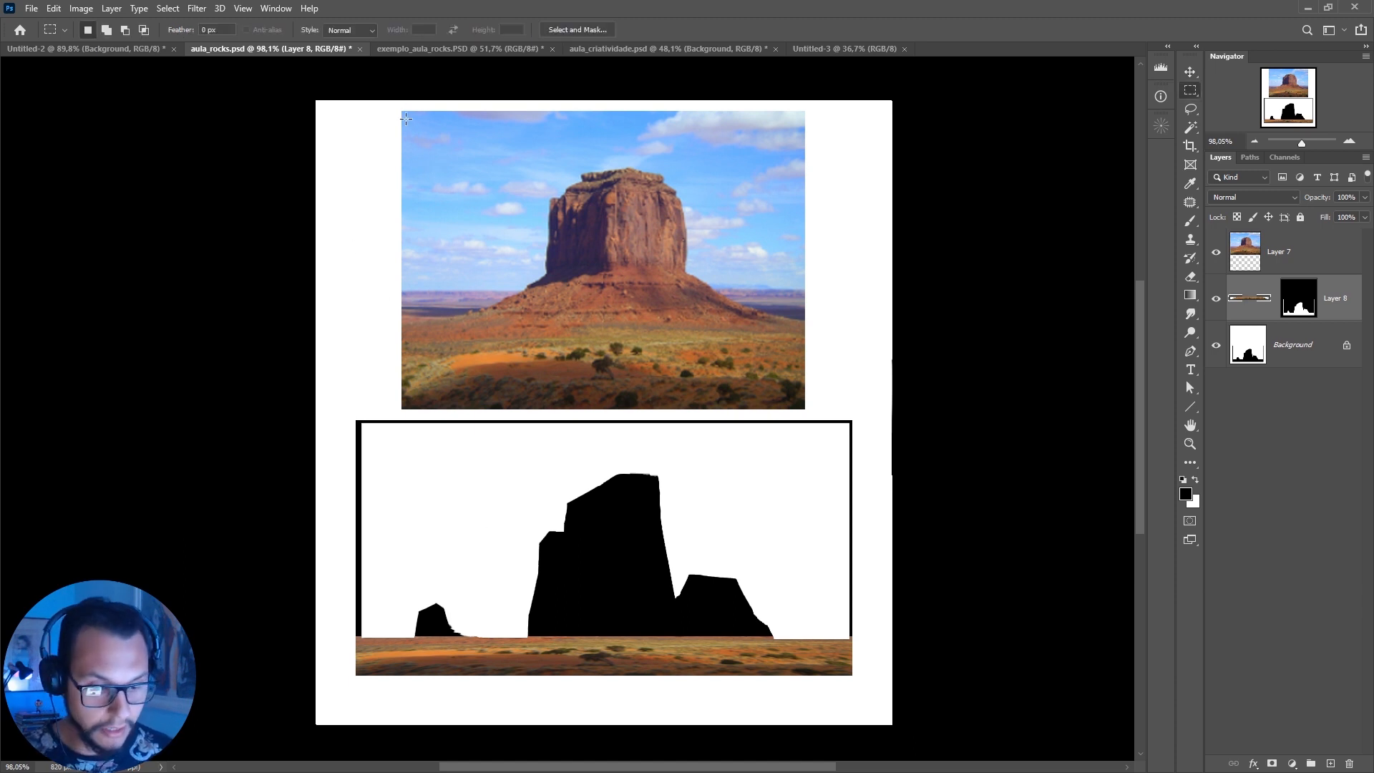
left_click_drag(410, 118, 536, 282)
key("ctrl+d")
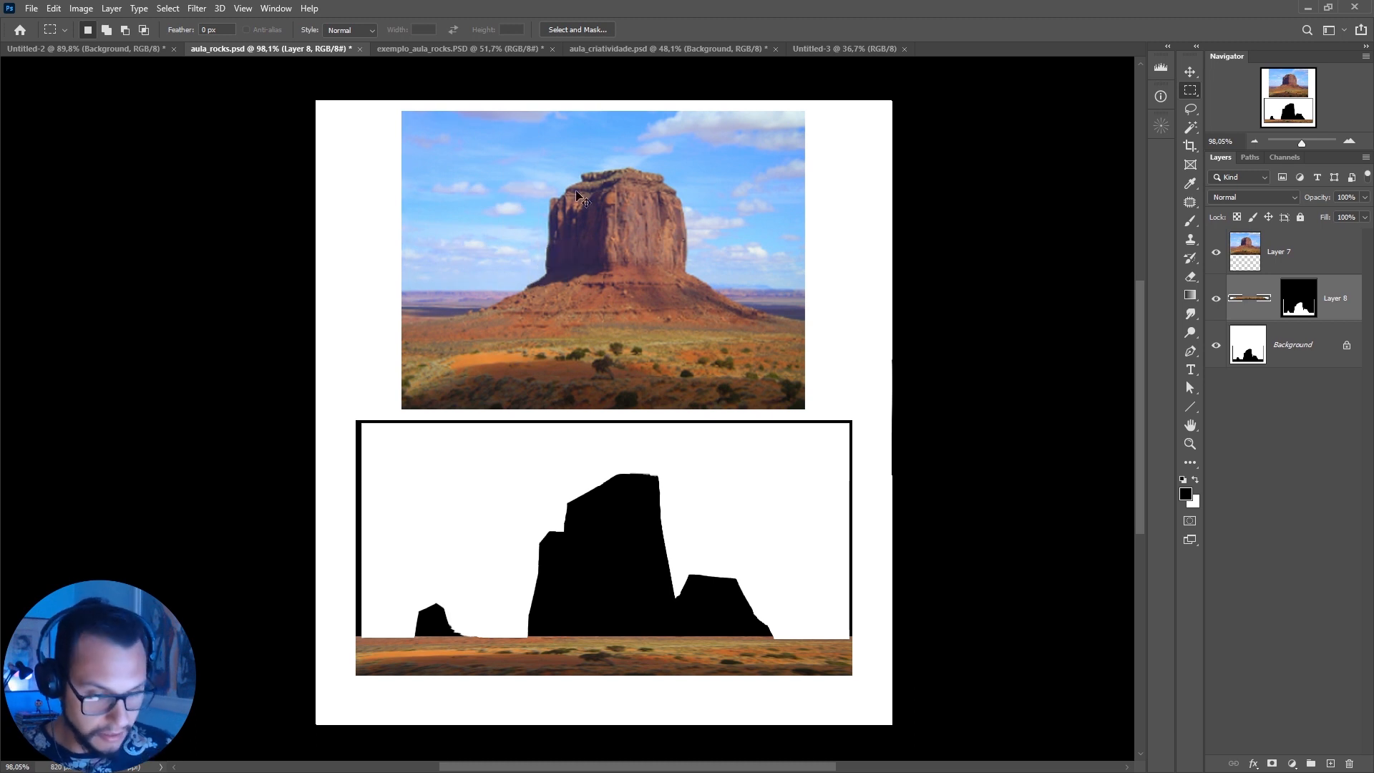
Step: Select the white sky area around the rock silhouettes with the Magic Wand
left_click(1192, 71)
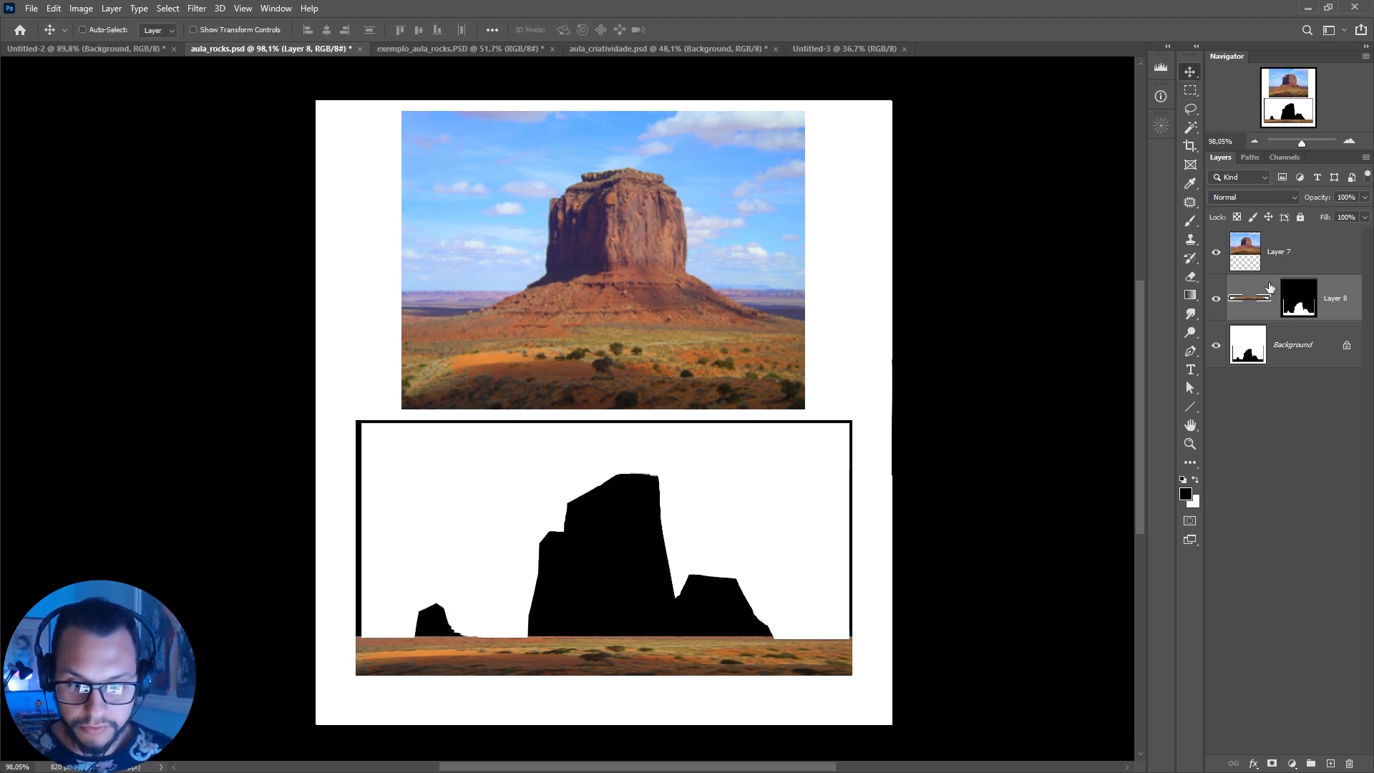
key("w")
left_click(577, 573)
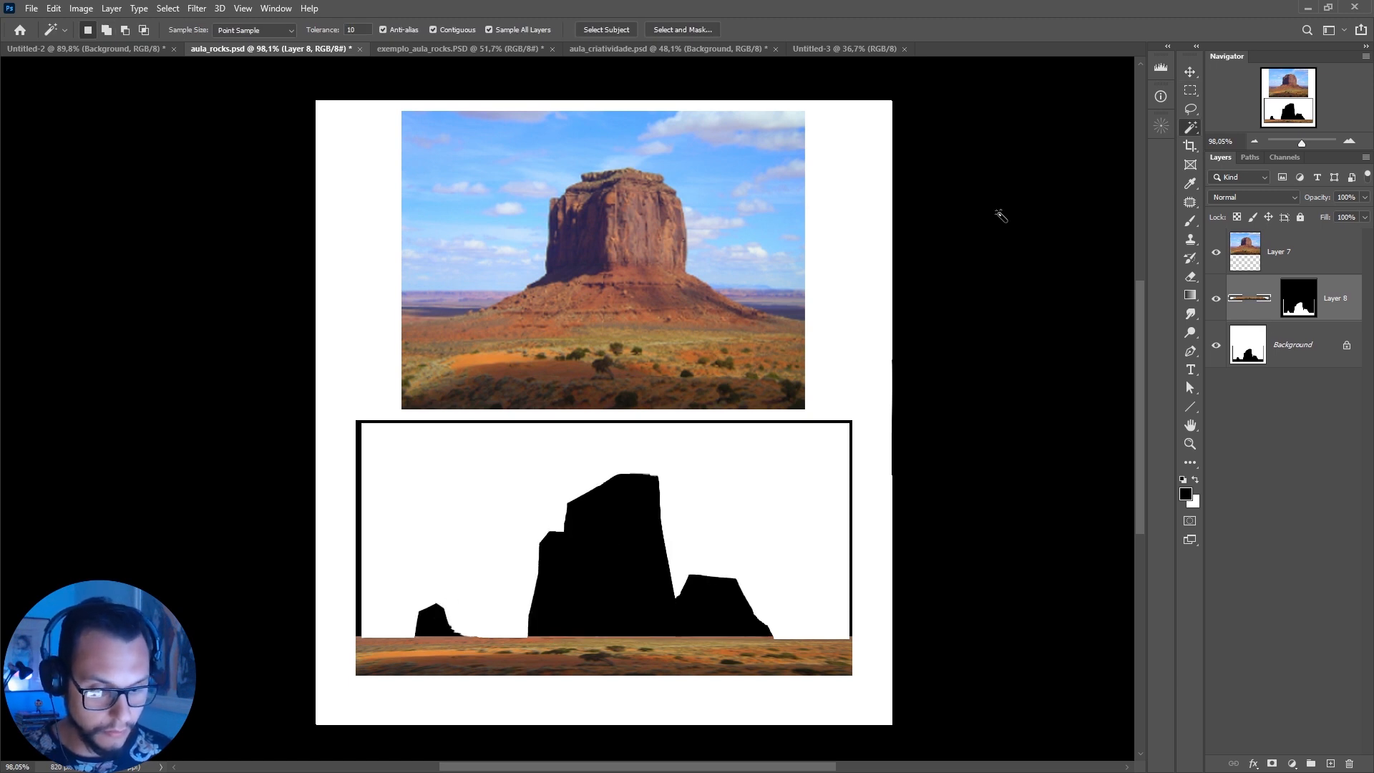
left_click(753, 505)
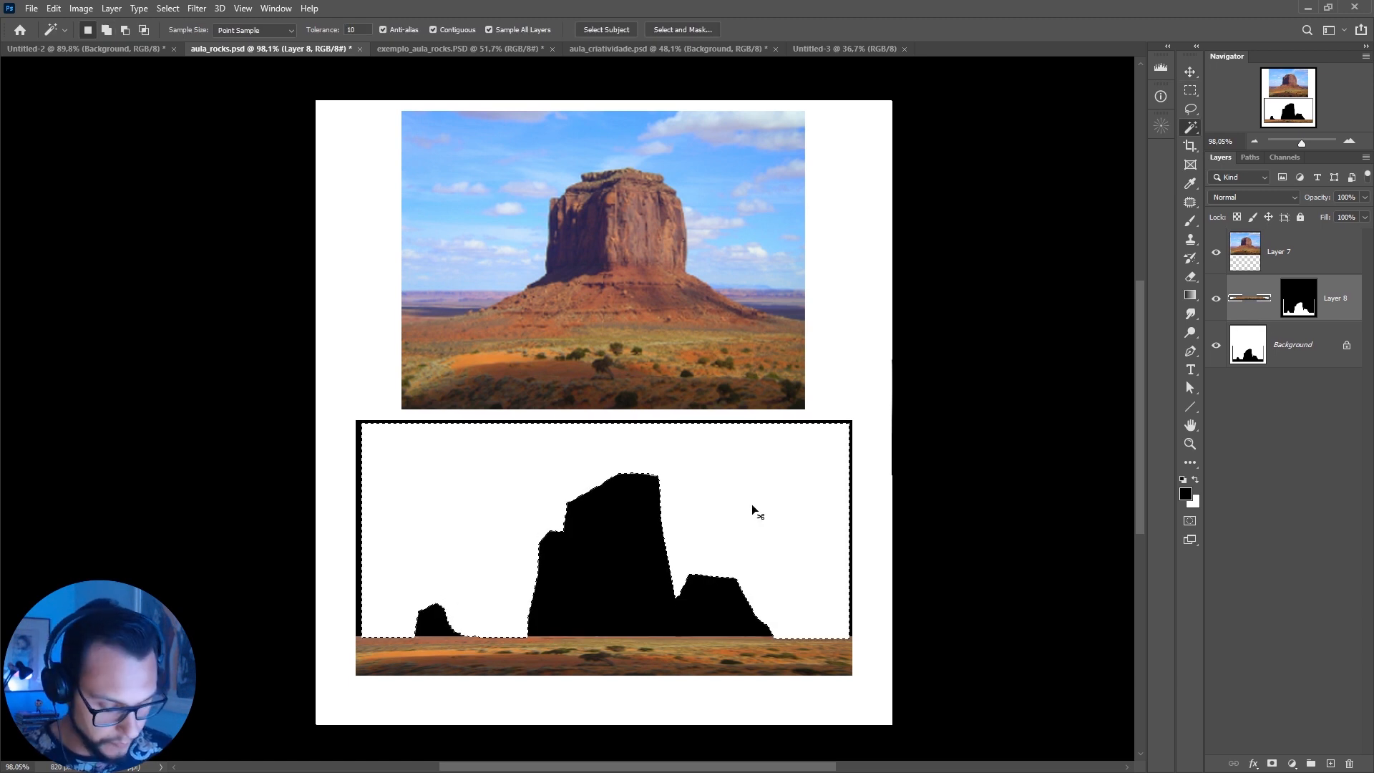
Step: Paste the copied sky inside the selection and stretch it to fill the frame behind the rocks
key("ctrl+shift+alt+v")
key("ctrl+t")
left_click_drag(671, 535, 837, 533)
left_click_drag(606, 443, 607, 415)
left_click_drag(375, 527, 357, 527)
key("Return")
Step: Compare the image with and without the sky layer, and examine that layer's mask on its own
key("w")
left_click(1216, 300)
left_click(1216, 300)
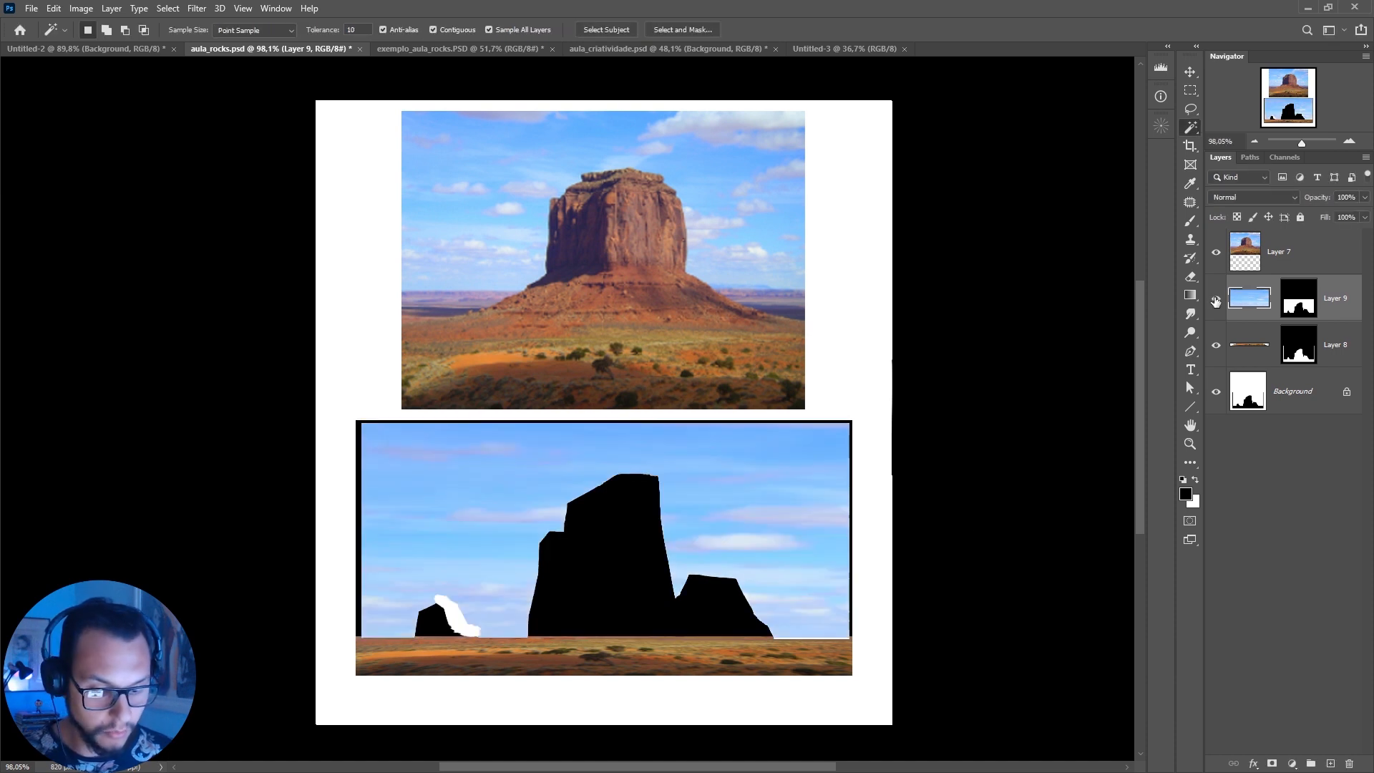
left_click(1308, 308, "alt")
left_click(1308, 307, "alt")
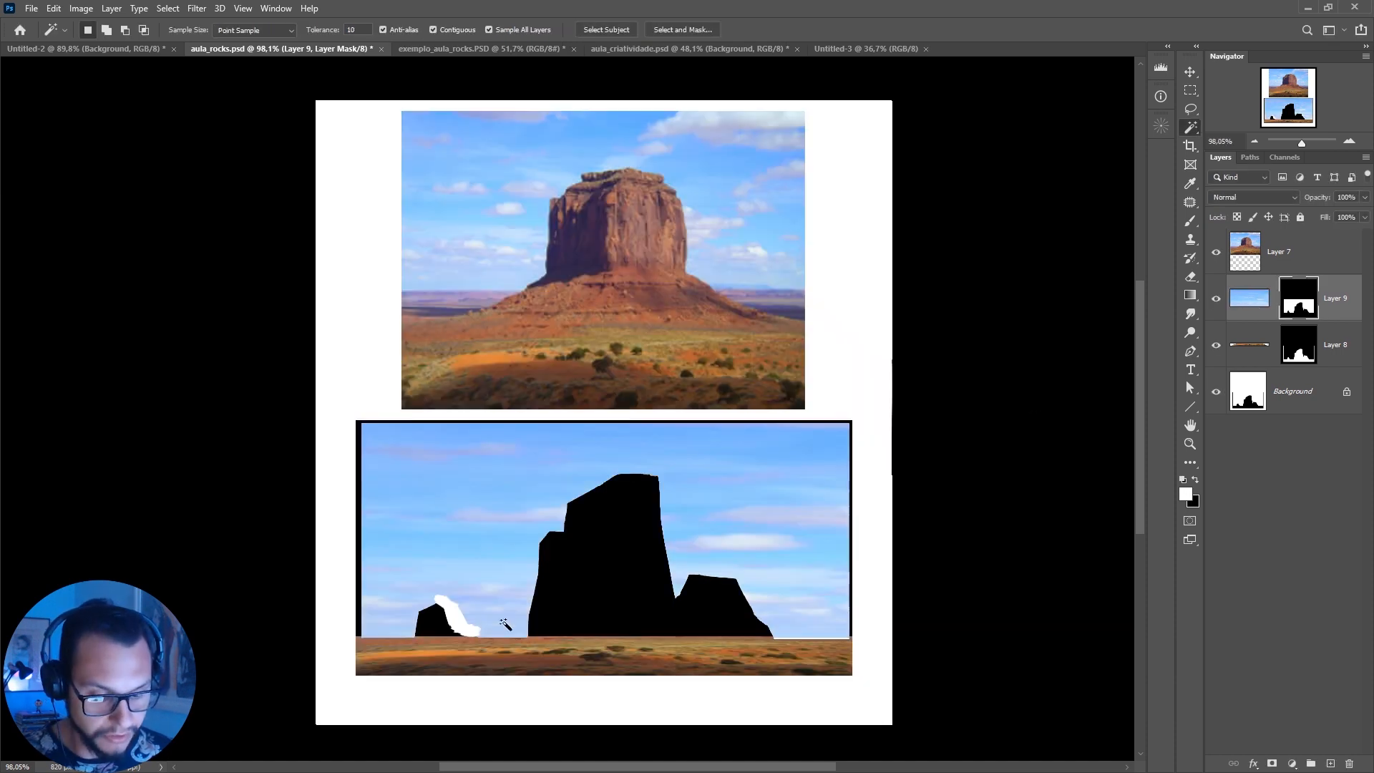
left_click(1216, 300)
left_click(1216, 300)
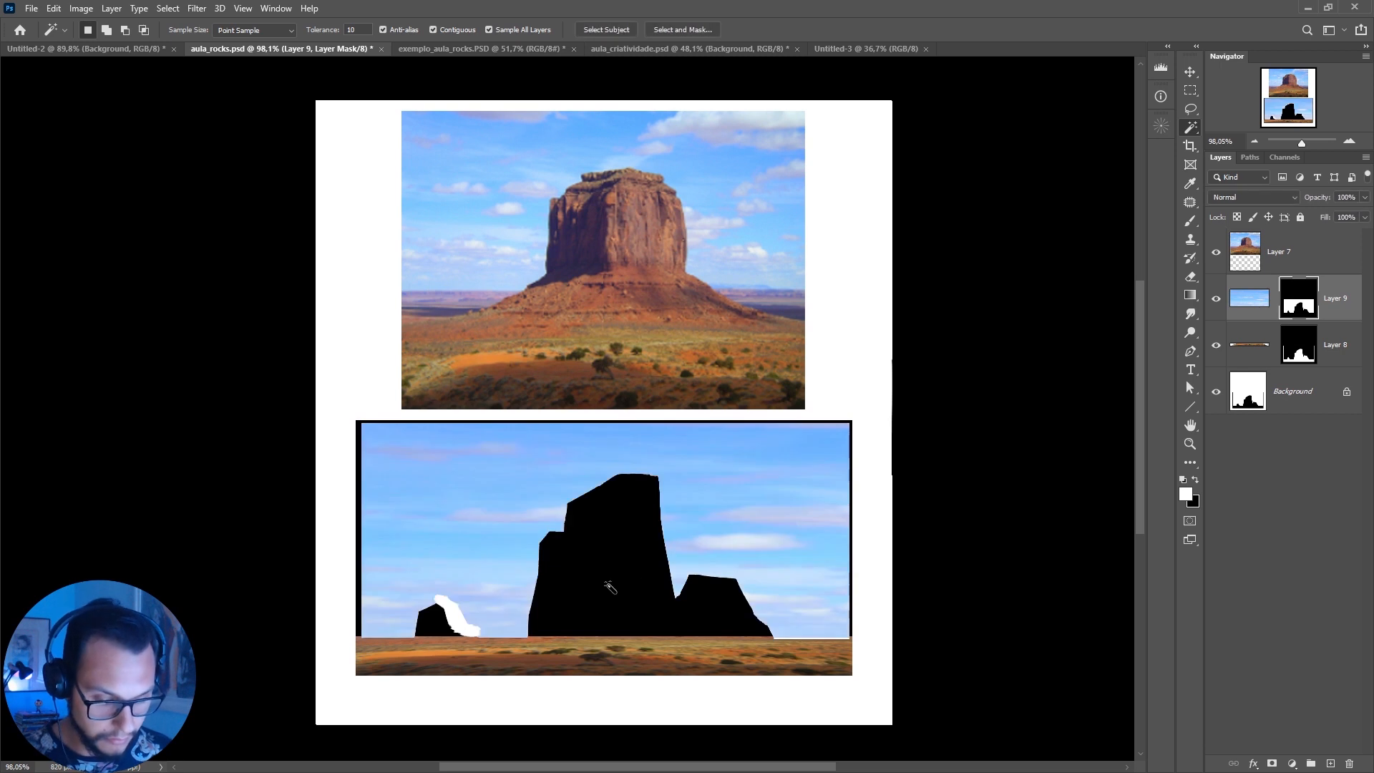
key("m")
left_click_drag(486, 555, 433, 596)
key("ctrl+t")
key("Return")
left_click(1216, 252)
left_click(1216, 253)
left_click(1216, 253)
left_click(1216, 253)
key("ctrl+z")
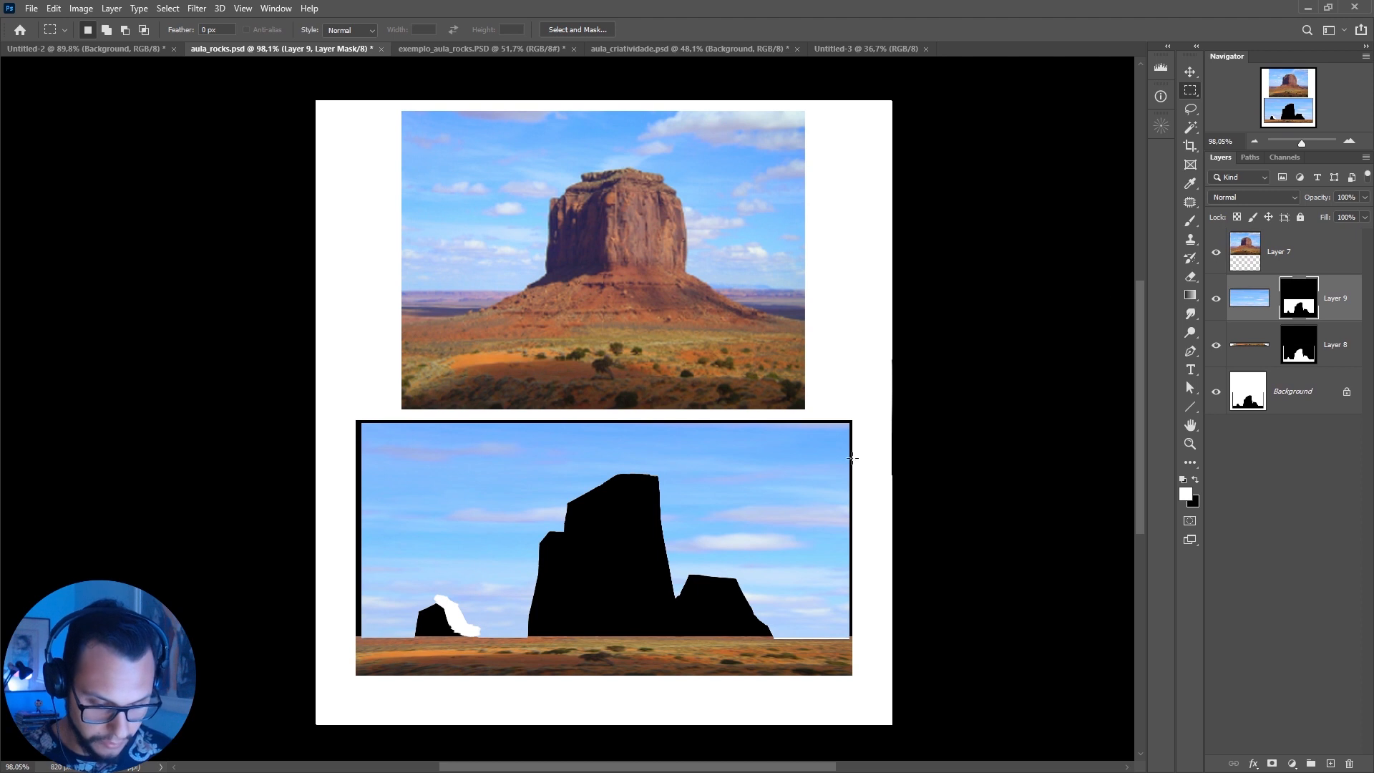
Step: Delete the leftover white patch beside the small left rock from the reference photo's layer, and deselect
left_click(1289, 247)
key("x")
left_click_drag(409, 570, 562, 645)
key("Delete")
key("ctrl+d")
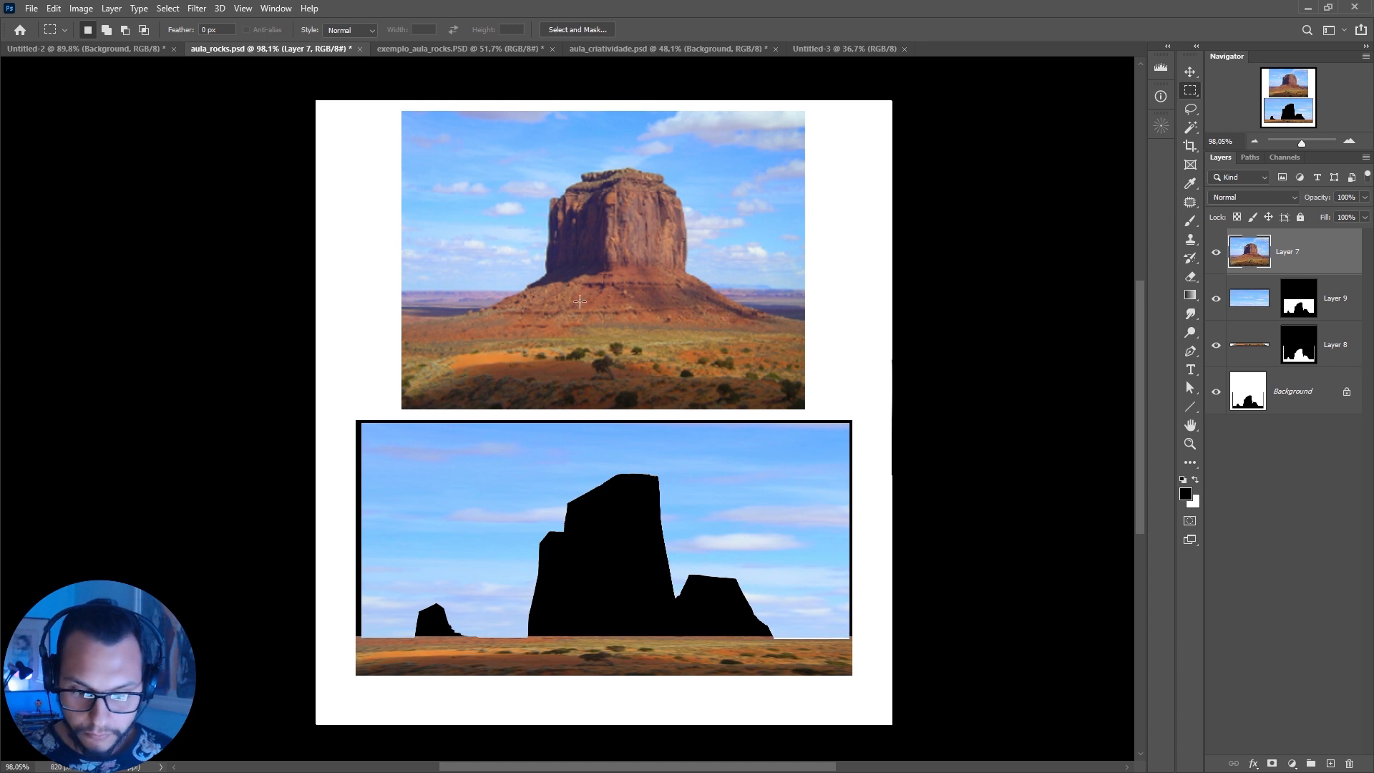
Step: Copy two overlapping areas of the butte's lit face in the reference photo, and select the black rock silhouettes on the background with the Magic Wand
left_click_drag(617, 188, 670, 282)
left_click_drag(657, 207, 679, 289, "shift")
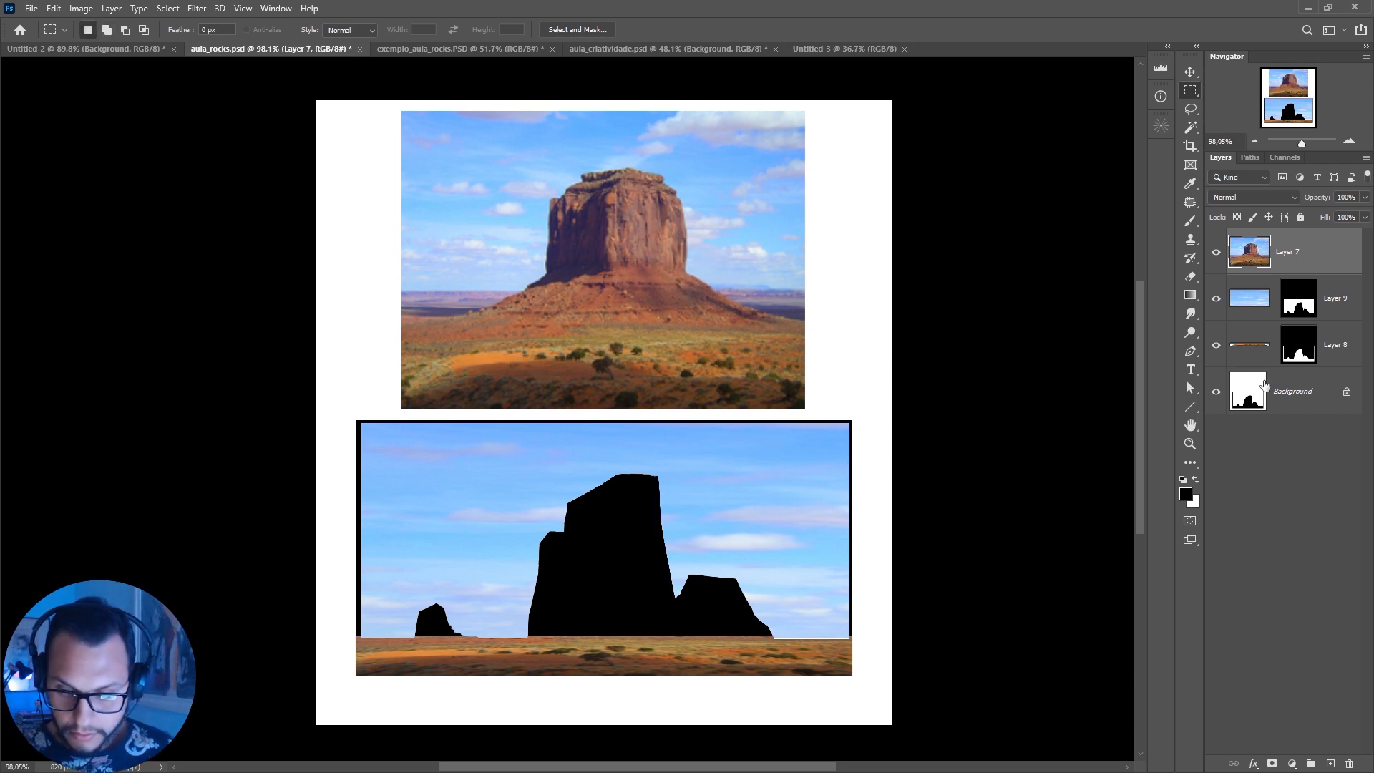
left_click(1265, 385)
key("w")
left_click(616, 553)
left_click(458, 621)
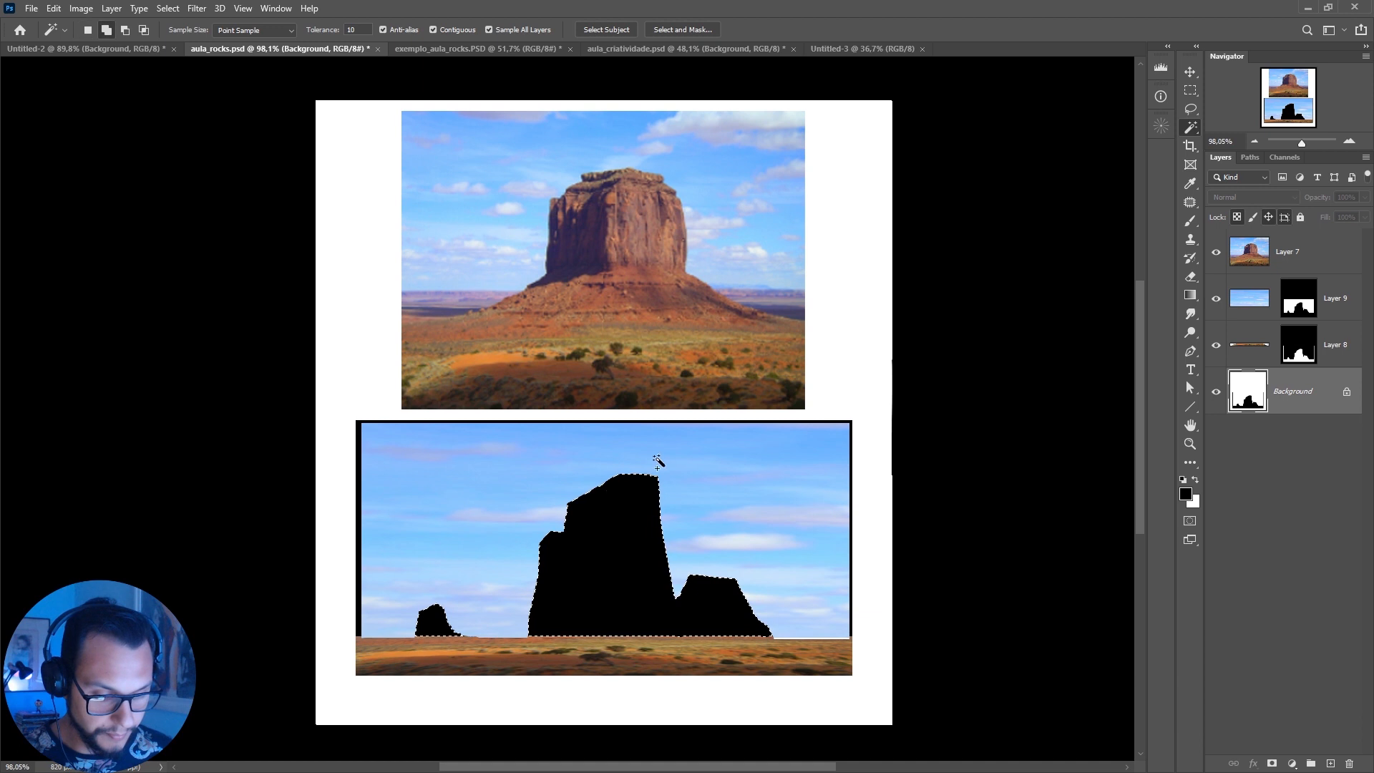
Step: Paste the rock texture inside the selection and stretch it over the lower left part of the main rock
key("ctrl+shift+alt+v")
key("v")
mouse_move(600, 544)
left_mouse_down()
mouse_move(570, 569)
mouse_move(657, 579)
mouse_move(590, 469)
mouse_move(587, 531)
left_mouse_up()
key("ctrl+t")
left_click_drag(593, 629, 593, 651)
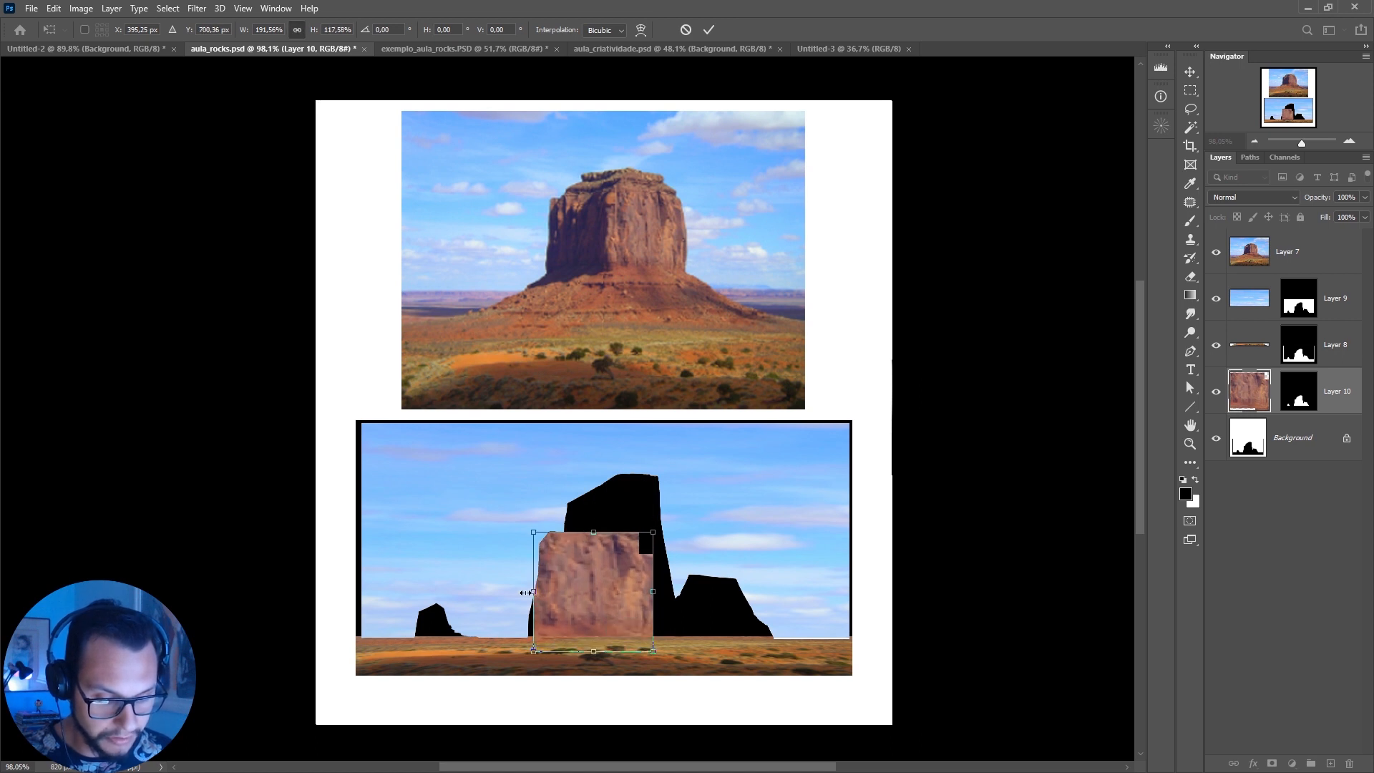
left_click_drag(534, 591, 527, 591)
key("Return")
Step: Erase the upper right corner and right edge of the pasted rock texture with a 30 px textured eraser
key("e")
right_click(623, 535)
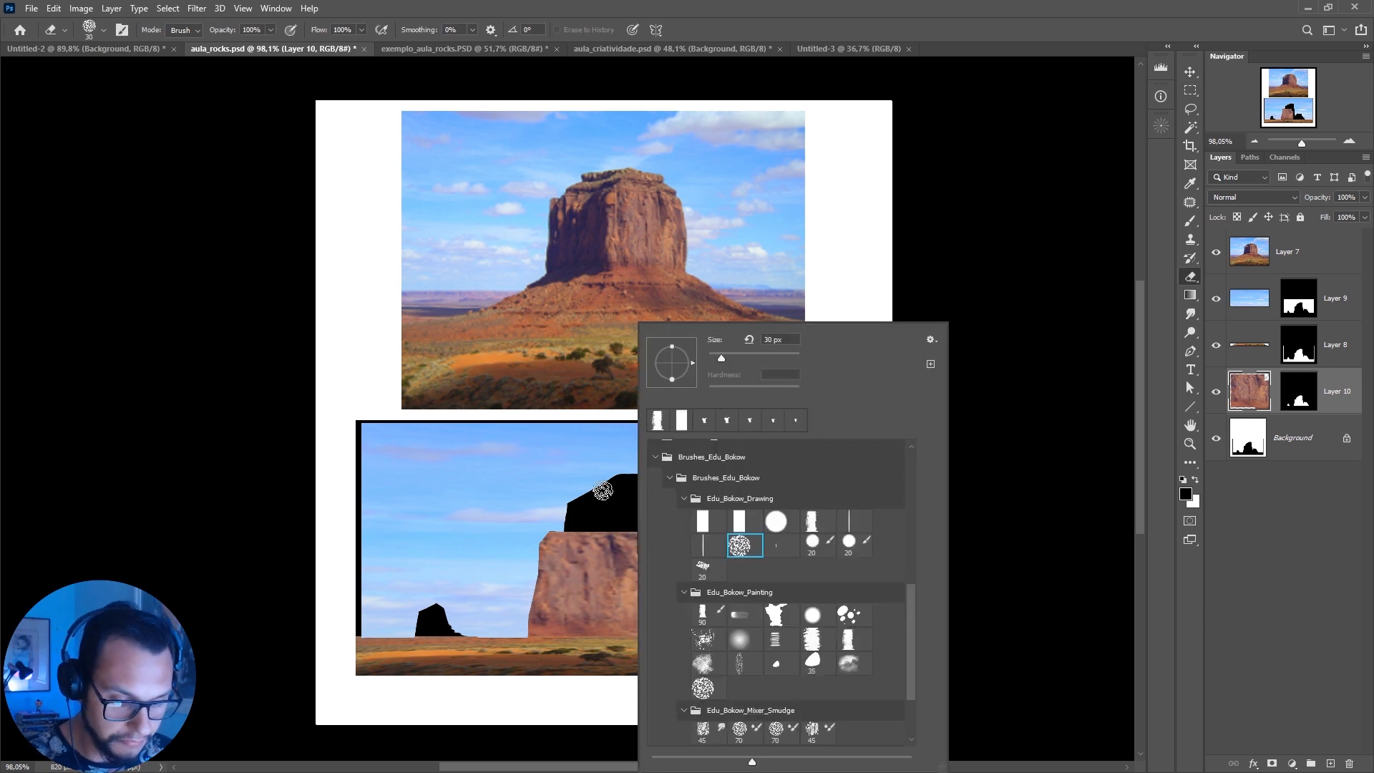
left_click(606, 498)
mouse_move(632, 535)
left_mouse_down()
mouse_move(658, 569)
mouse_move(662, 618)
left_mouse_up()
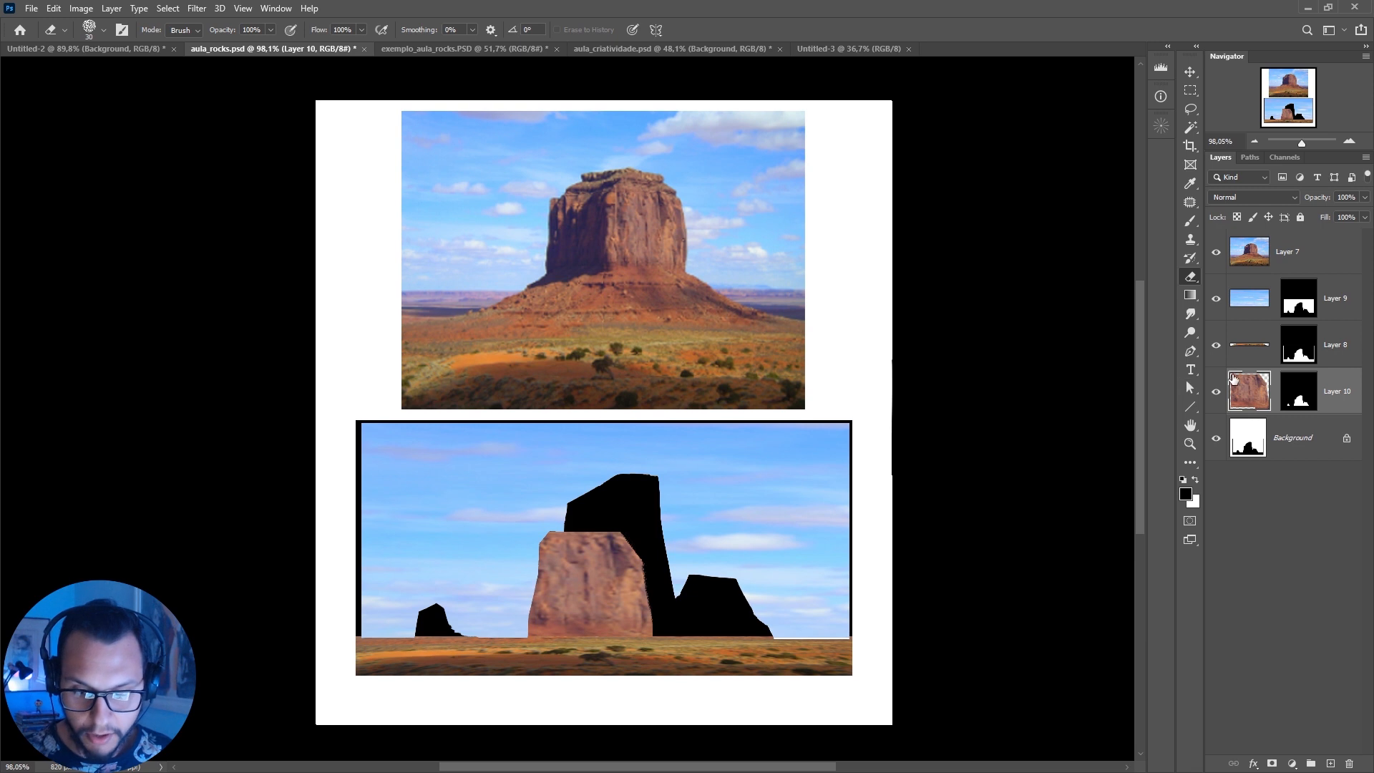
Step: Duplicate the rock texture over the upper part of the main rock and place the copy beneath the original layer
left_click_drag(1245, 392, 1249, 397)
key("v")
mouse_move(611, 550)
left_mouse_down()
mouse_move(621, 555)
mouse_move(644, 499)
left_mouse_up()
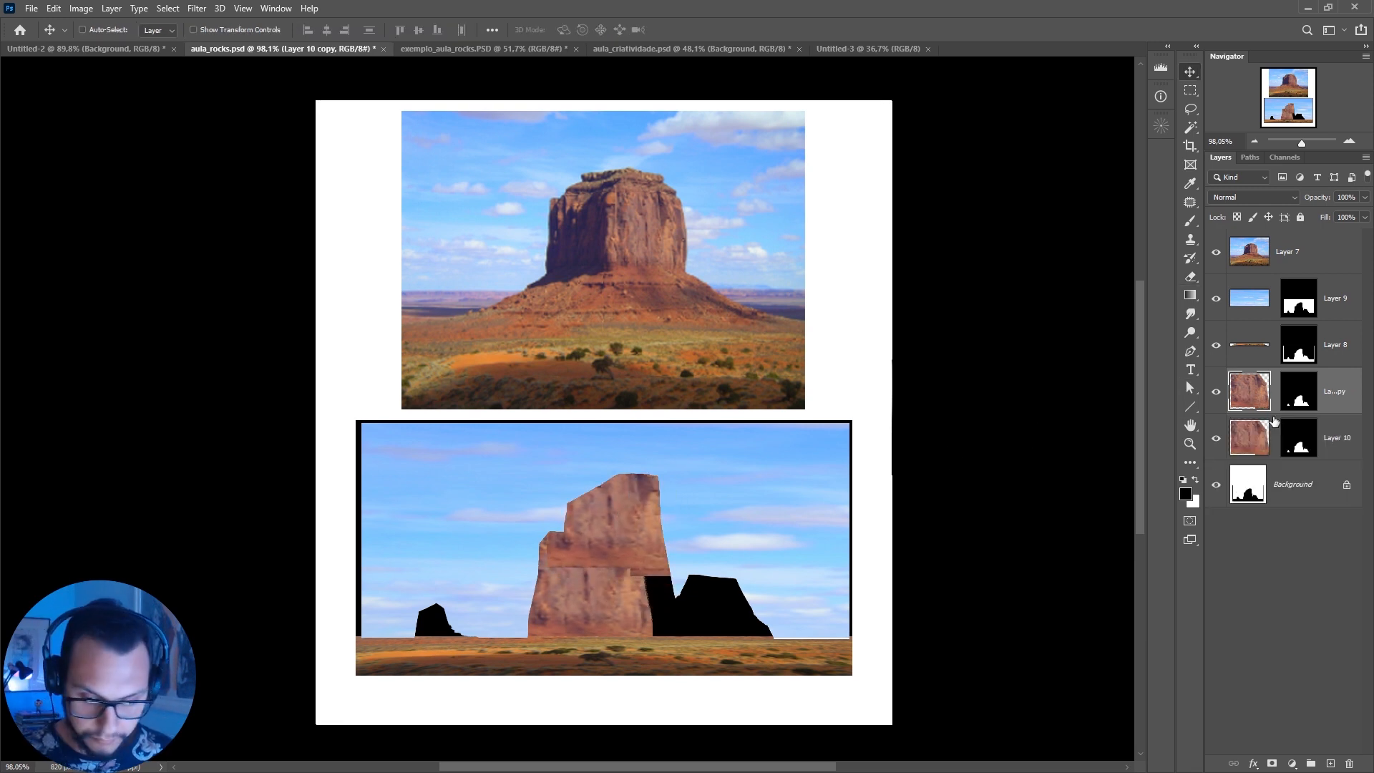
key("ctrl+bracketleft")
Step: Transform the copied rock texture to cover the rest of the main rock, including its right side down to the ground
key("ctrl+t")
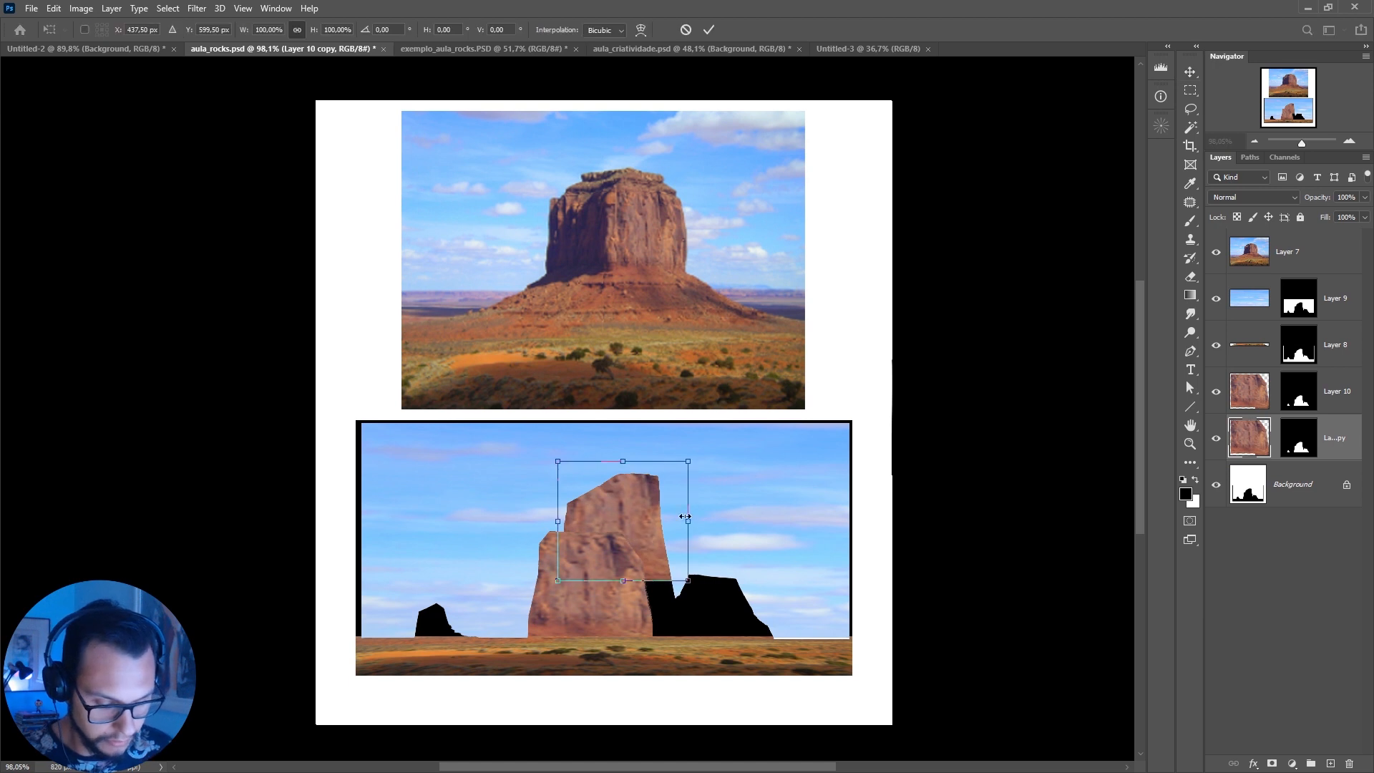
left_click_drag(687, 521, 610, 539)
right_click(621, 513)
left_click(665, 346)
left_click_drag(650, 485, 666, 474)
left_click_drag(655, 584, 671, 637)
mouse_move(593, 598)
left_mouse_down()
mouse_move(585, 624)
mouse_move(574, 610)
left_mouse_up()
left_click_drag(572, 557, 580, 556)
key("Return")
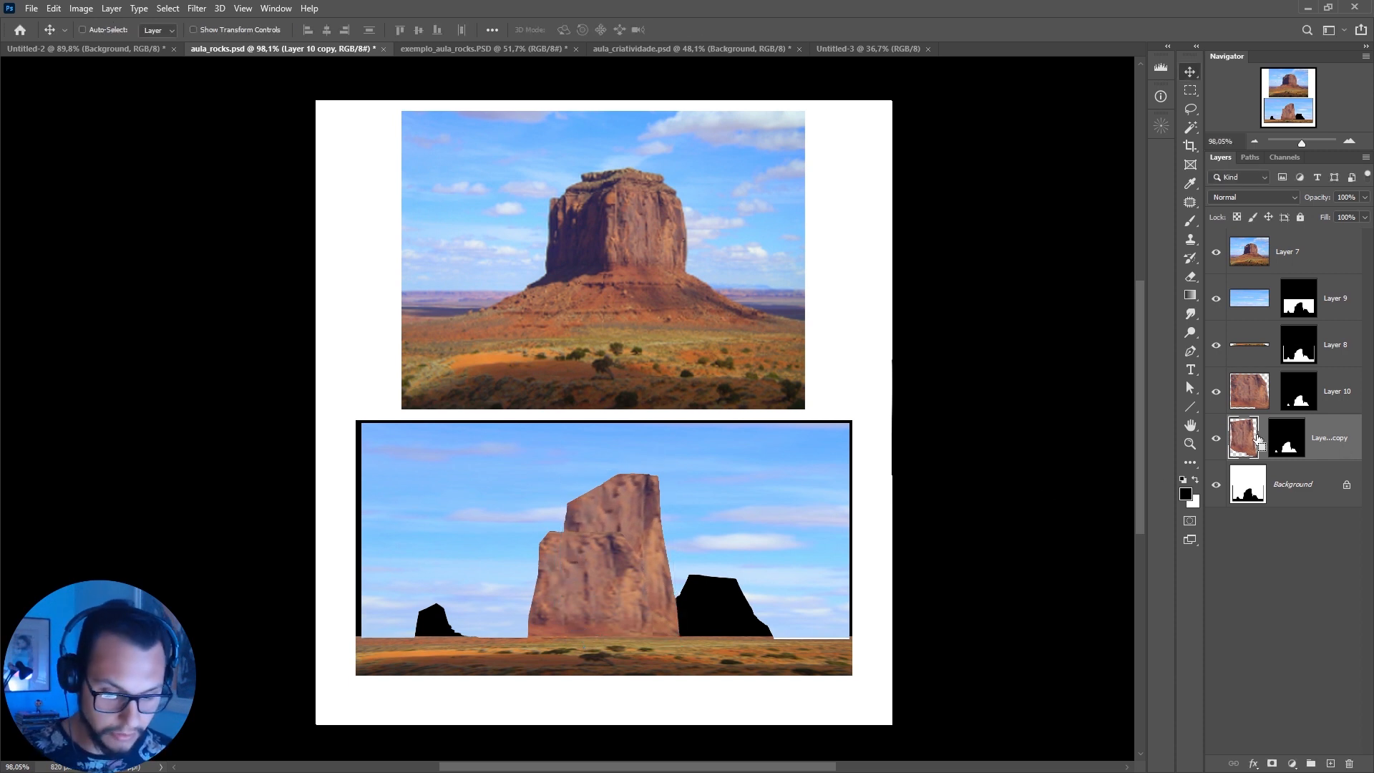
Step: Duplicate the texture over the right rock, widen it to about 113% to cover the silhouette, and send it one layer down
key("ctrl+j")
left_click_drag(638, 588, 797, 615)
key("ctrl+t")
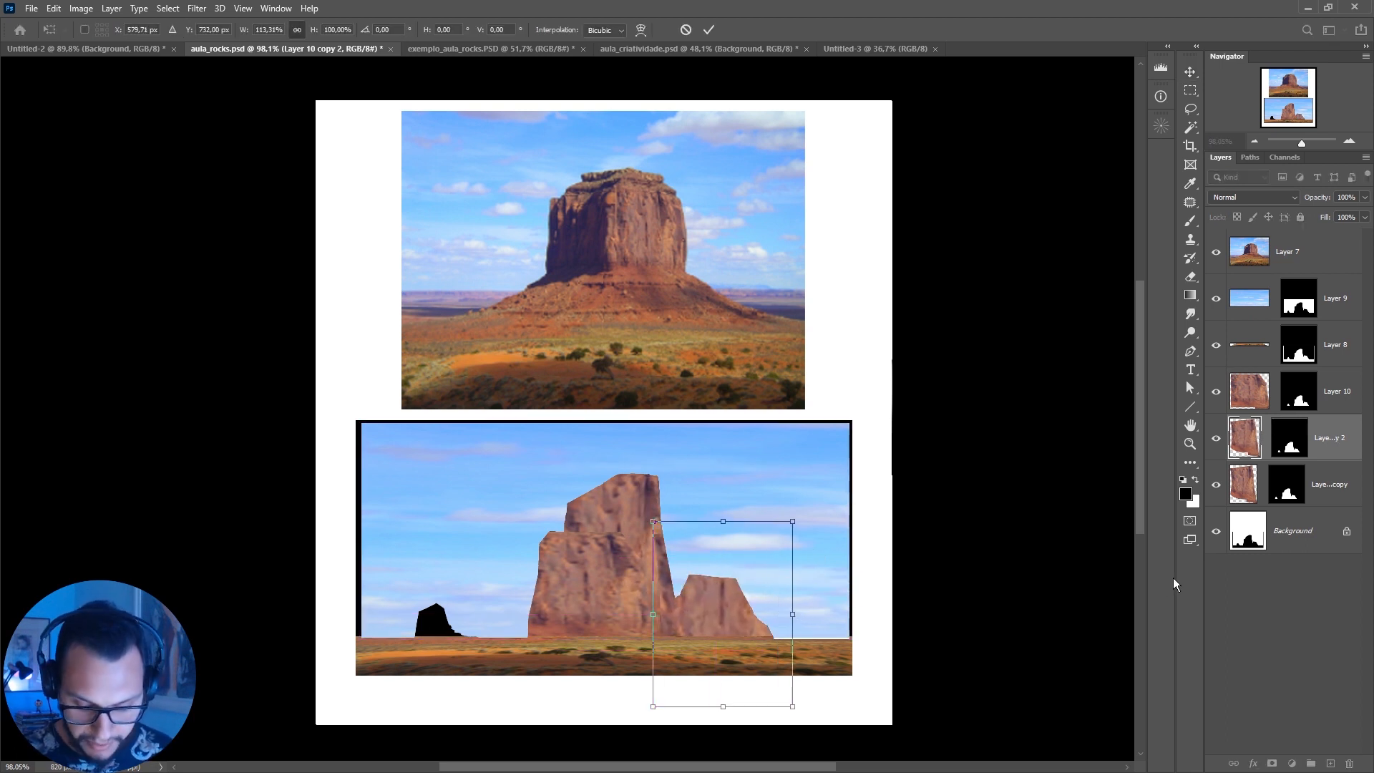
key("Return")
key("ctrl+bracketleft")
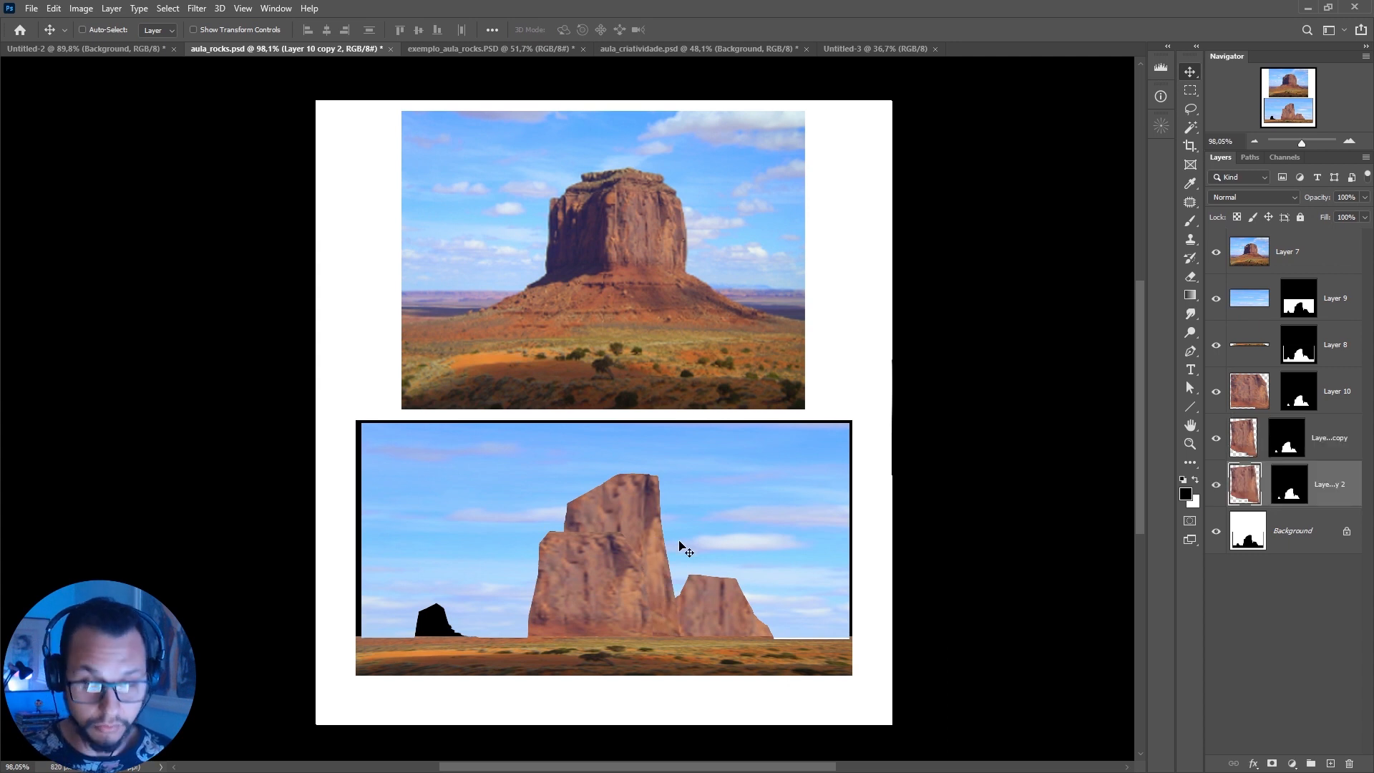
Step: Duplicate the right rock's texture over the small left rock and scale the copy to about 61% width and 33% height
left_click_drag(750, 614, 460, 614)
key("ctrl+t")
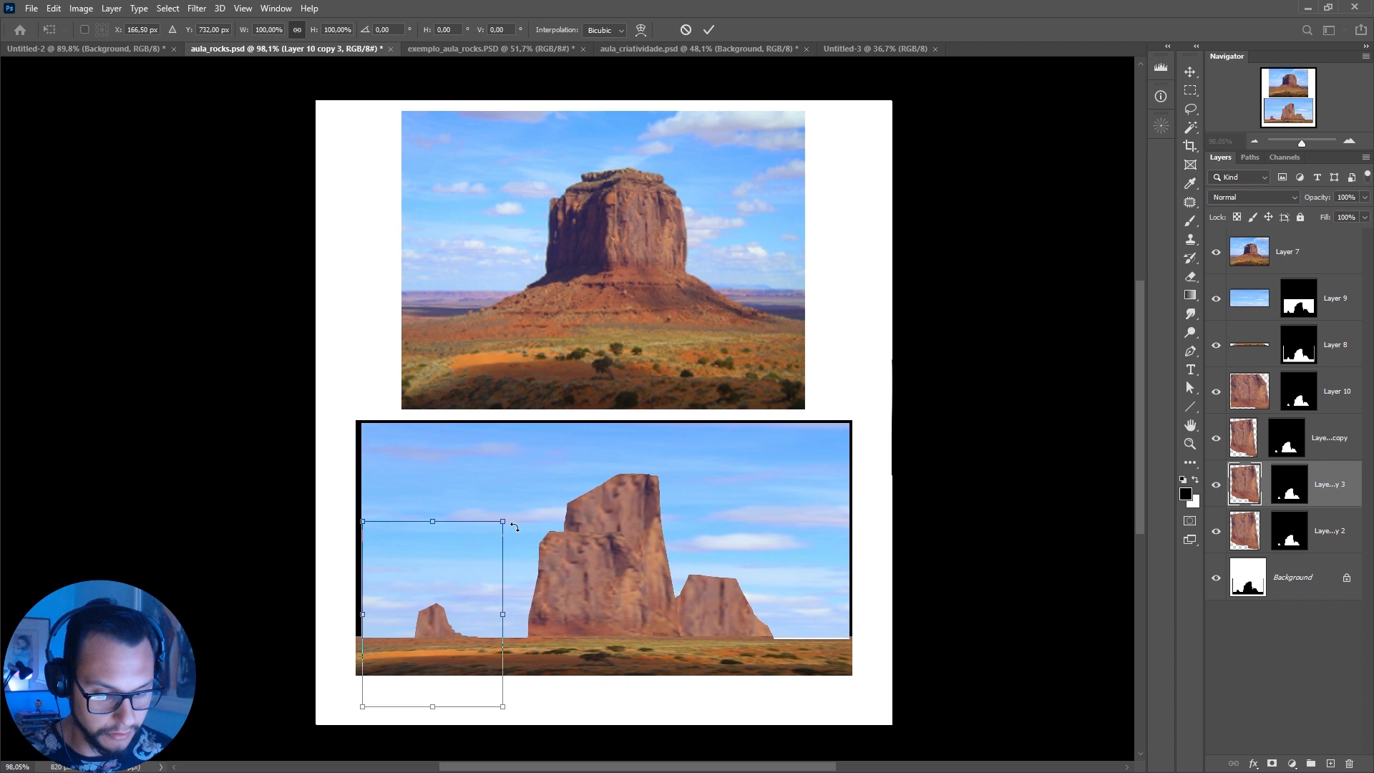
left_click_drag(501, 521, 448, 593)
left_click_drag(408, 652, 451, 635)
left_click_drag(450, 579, 448, 603)
left_click_drag(446, 662, 448, 643)
left_click_drag(452, 584, 451, 598)
left_click_drag(454, 657, 453, 641)
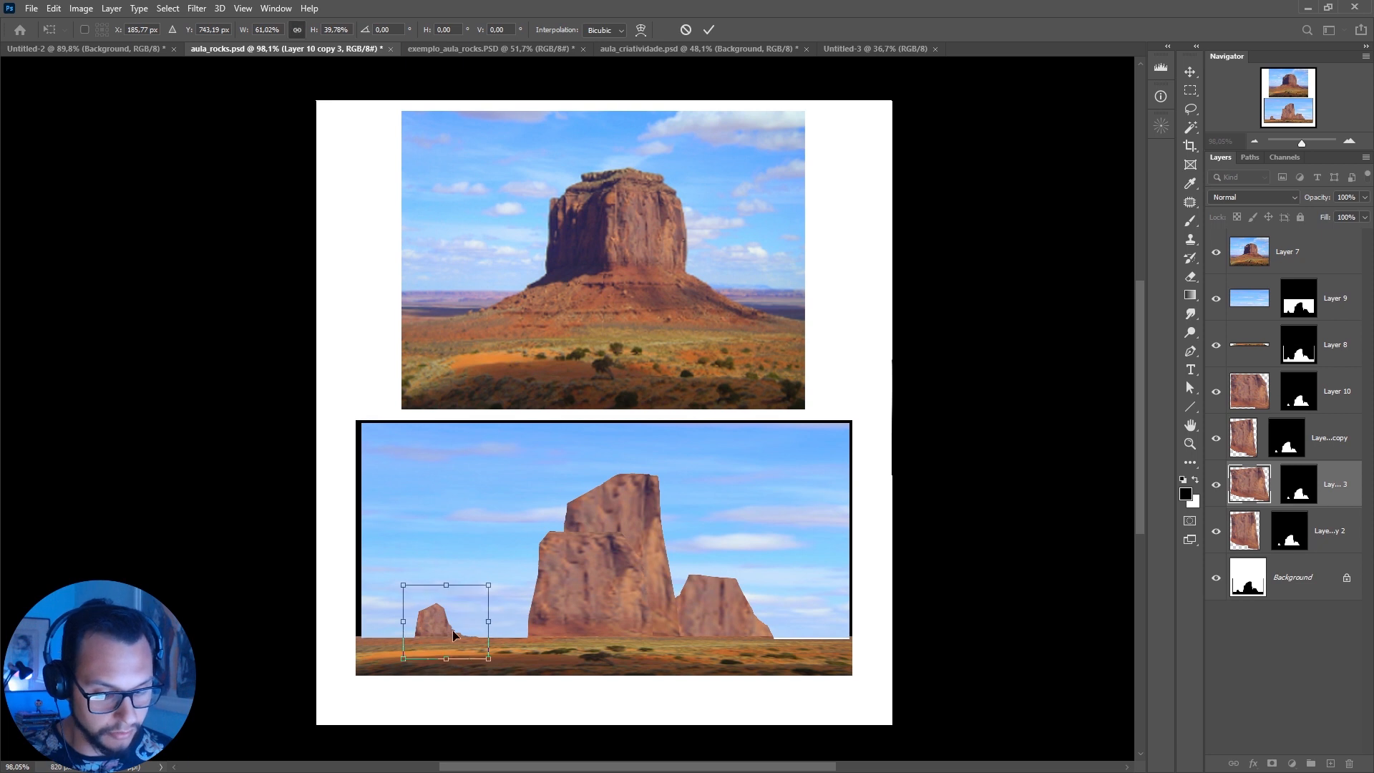
left_click_drag(451, 586, 452, 594)
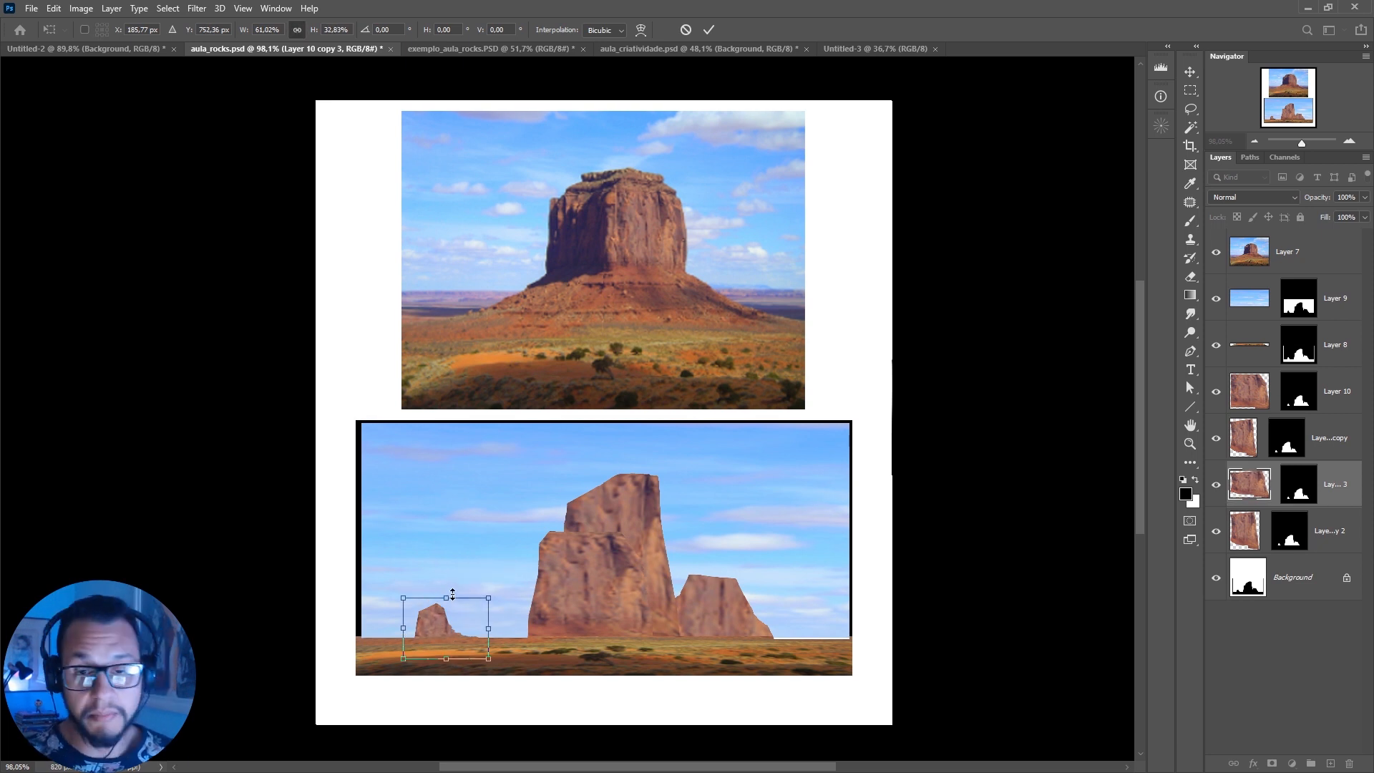
key("Return")
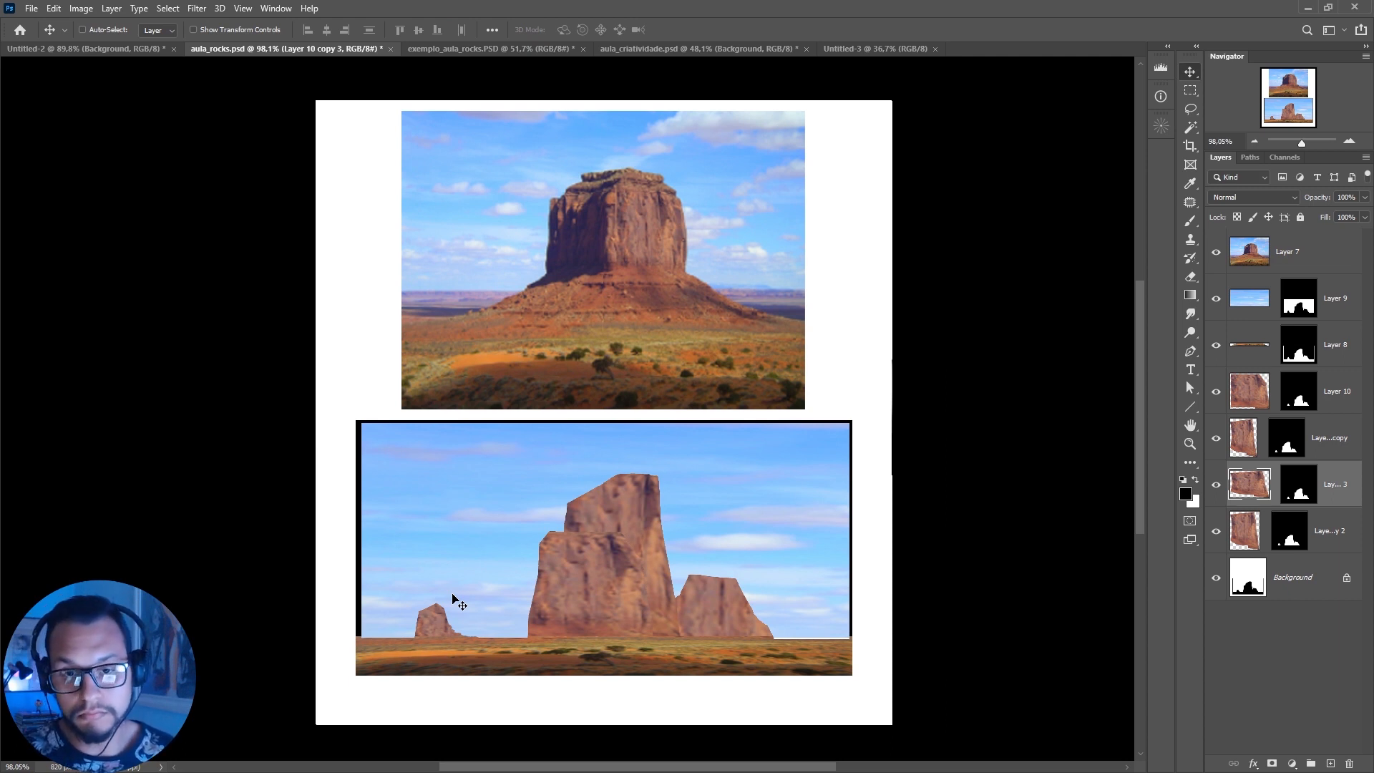
Step: Copy the shaded left side of the butte in the reference photo
key("m")
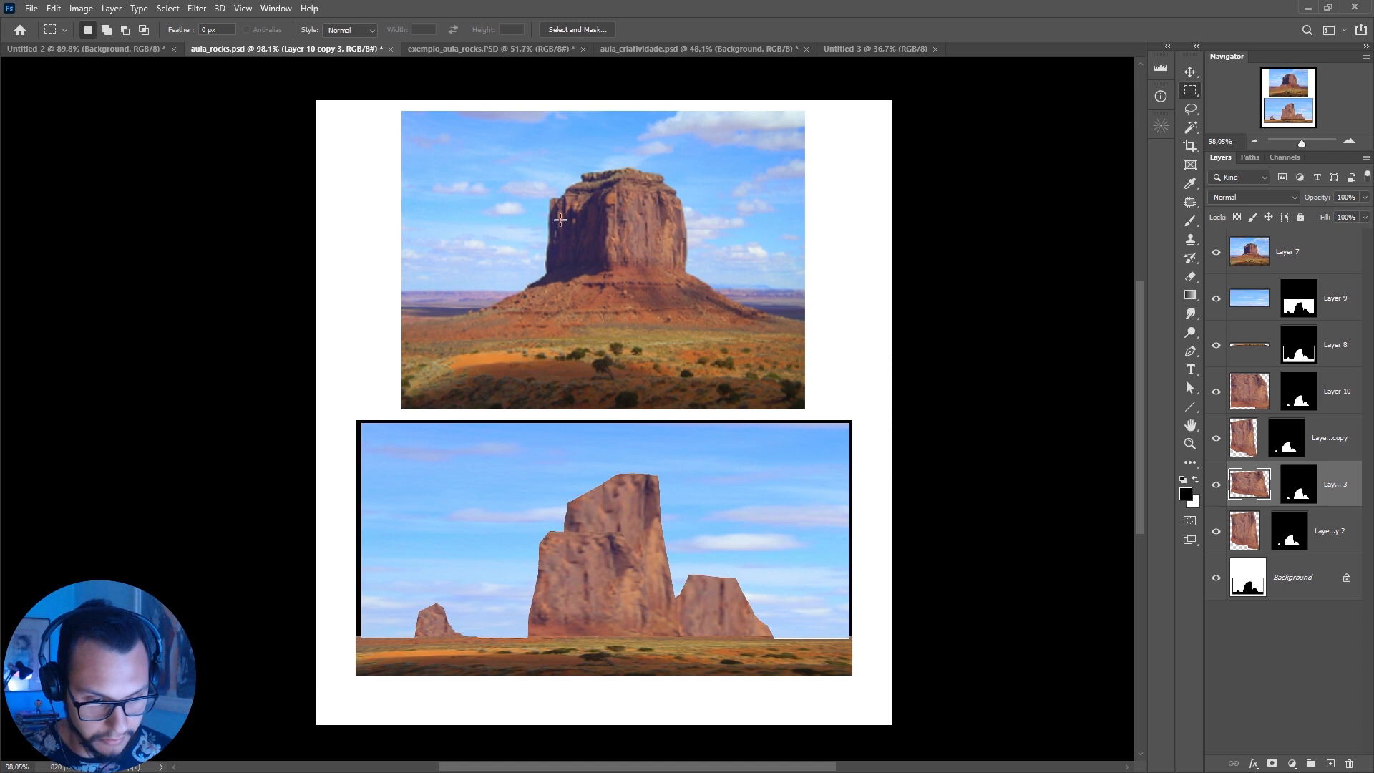
left_click_drag(557, 211, 604, 267)
key("ctrl+d")
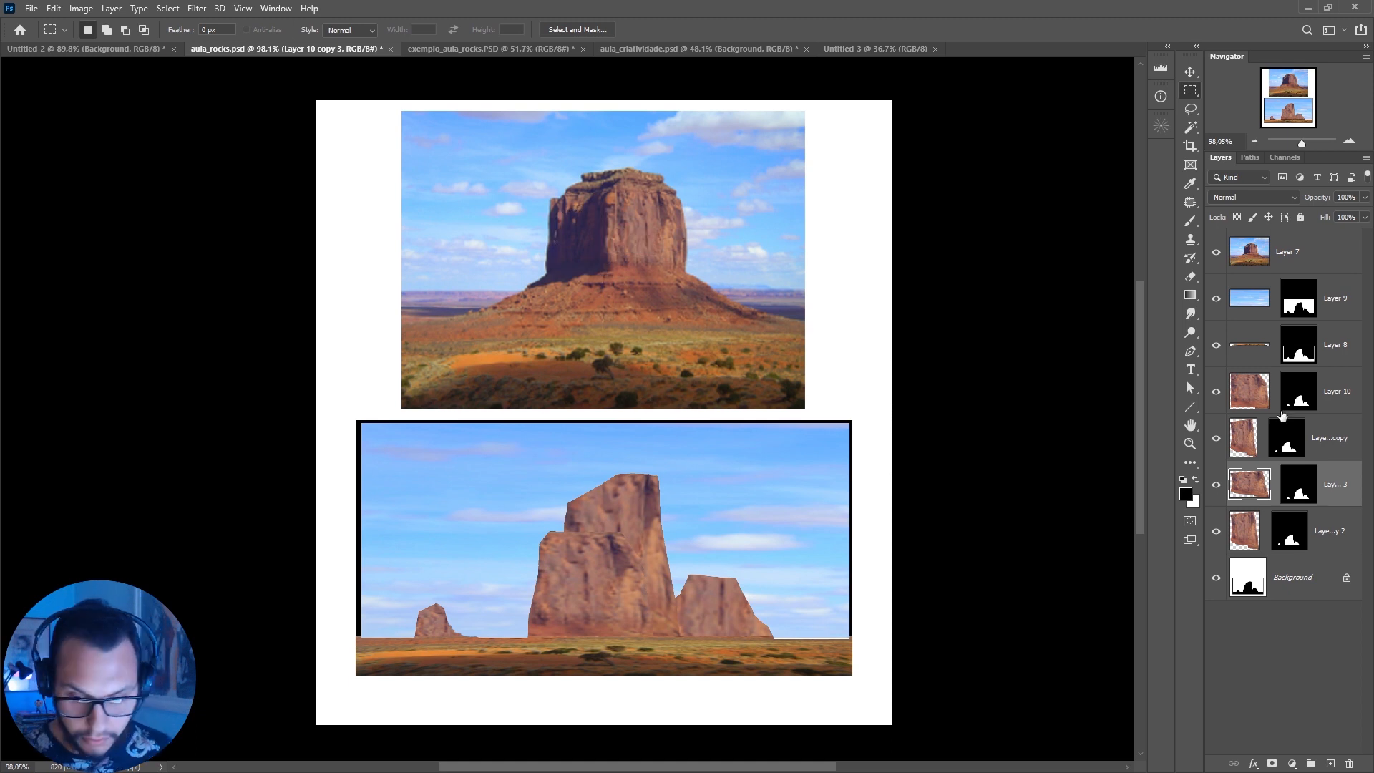
Step: Load Layer 10's mask as a selection, paste the shadow texture inside it, and stretch it over the main rock's lower left side
left_click(1302, 405, "ctrl")
left_click(1251, 397)
key("ctrl+alt+shift+v")
left_click_drag(653, 573, 594, 651)
key("ctrl+t")
mouse_move(564, 594)
left_mouse_down()
mouse_move(579, 524)
mouse_move(605, 514)
left_mouse_up()
key("Return")
Step: Duplicate the shadow texture over the upper part of the main rock and place the copy beneath the original shadow layer
key("e")
key("v")
left_click_drag(556, 603, 600, 544)
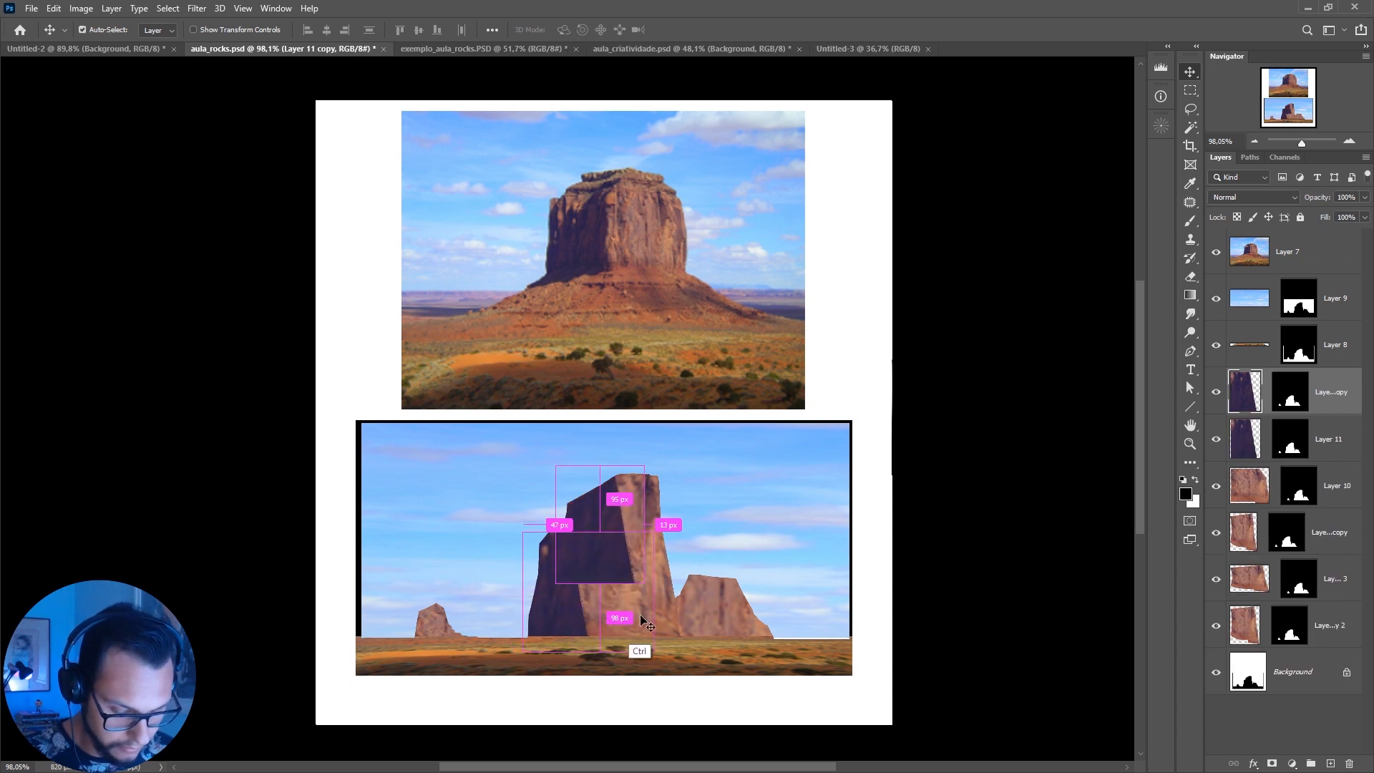
key("e")
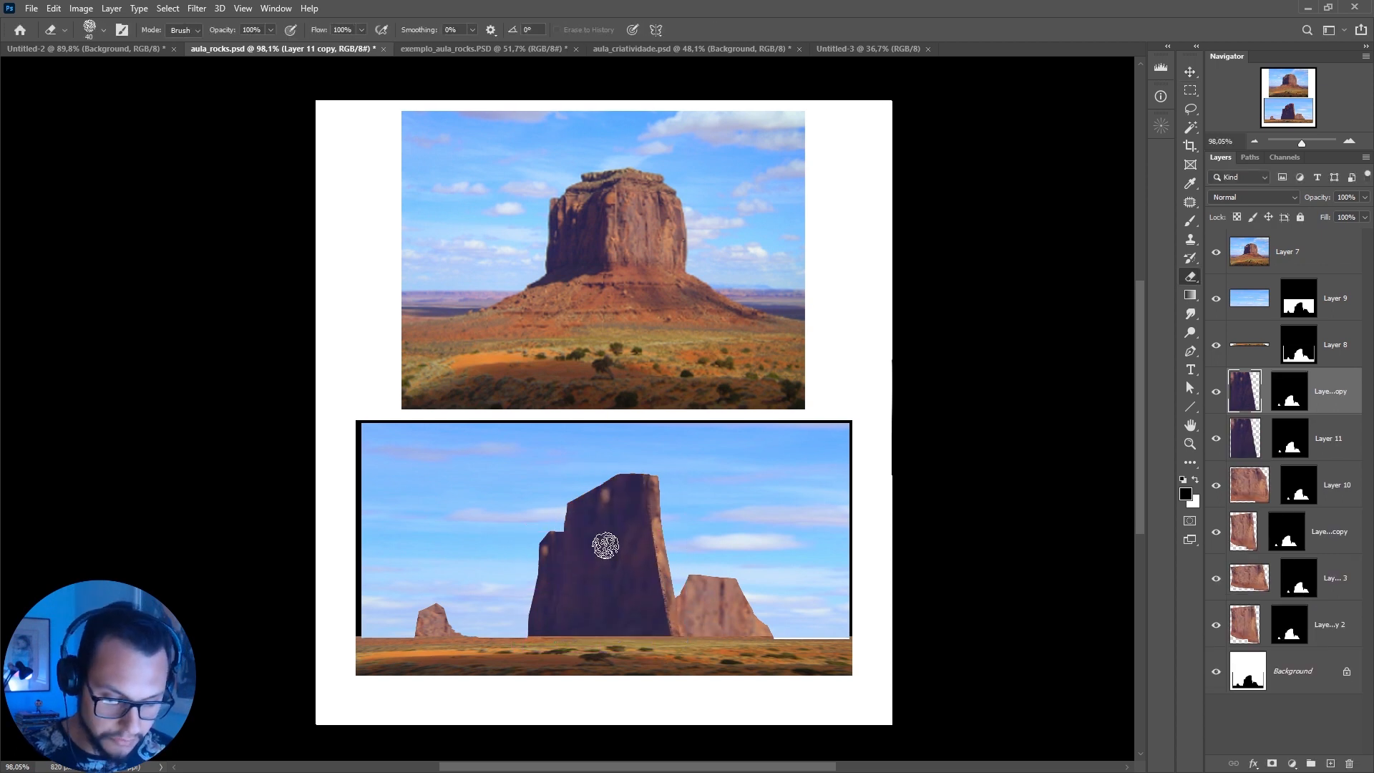
mouse_move(1245, 400)
left_mouse_down()
mouse_move(1241, 499)
mouse_move(1242, 461)
left_mouse_up()
Step: Erase the right portion of the copied shadow with a larger eraser to bring out the main rock's lit face
left_click_drag(569, 515, 600, 581)
key("ctrl+z")
key("bracketright")
mouse_move(634, 471)
left_mouse_down()
mouse_move(650, 609)
mouse_move(630, 489)
mouse_move(630, 502)
left_mouse_up()
Step: Erase part of the original shadow on Layer 11 with a smaller eraser, and compare the rock with and without that layer
left_click(1241, 396)
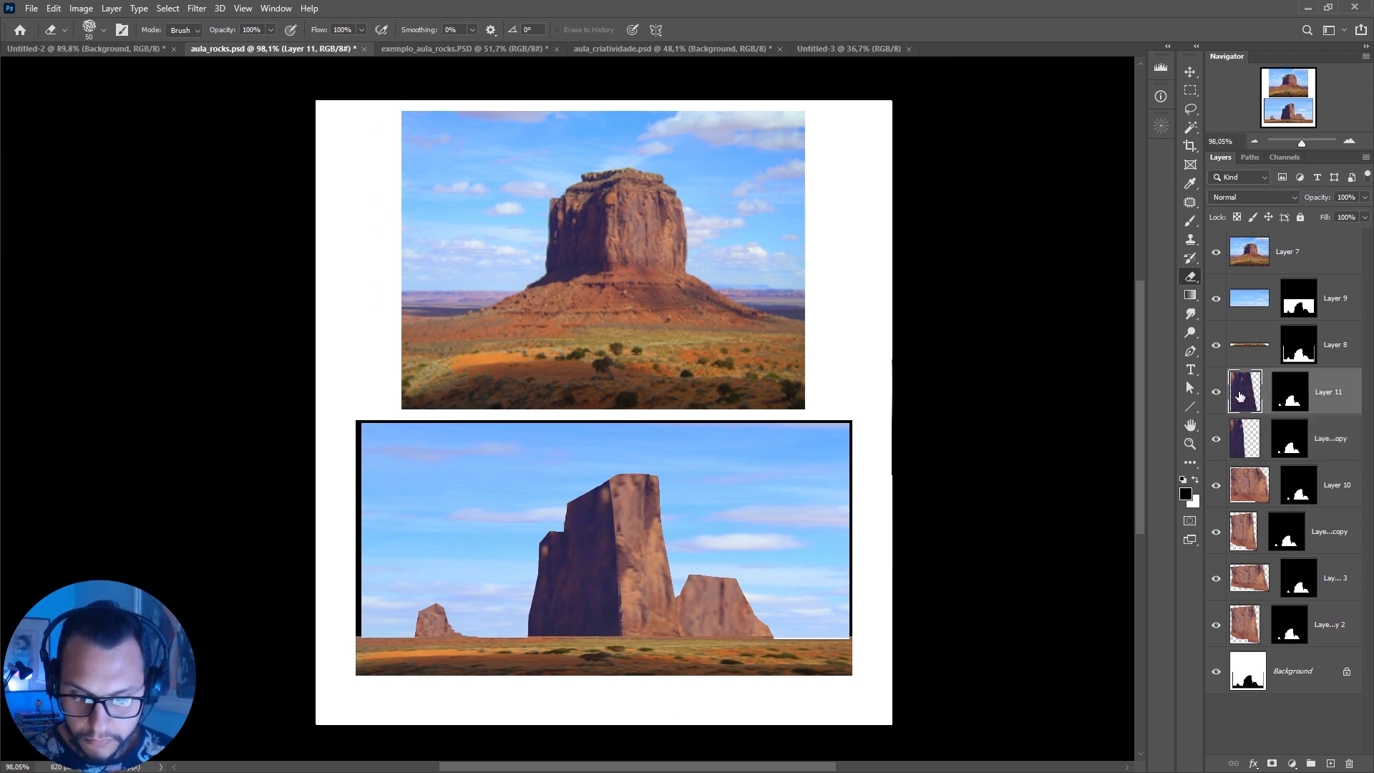
key("bracketleft")
left_click_drag(573, 547, 574, 559)
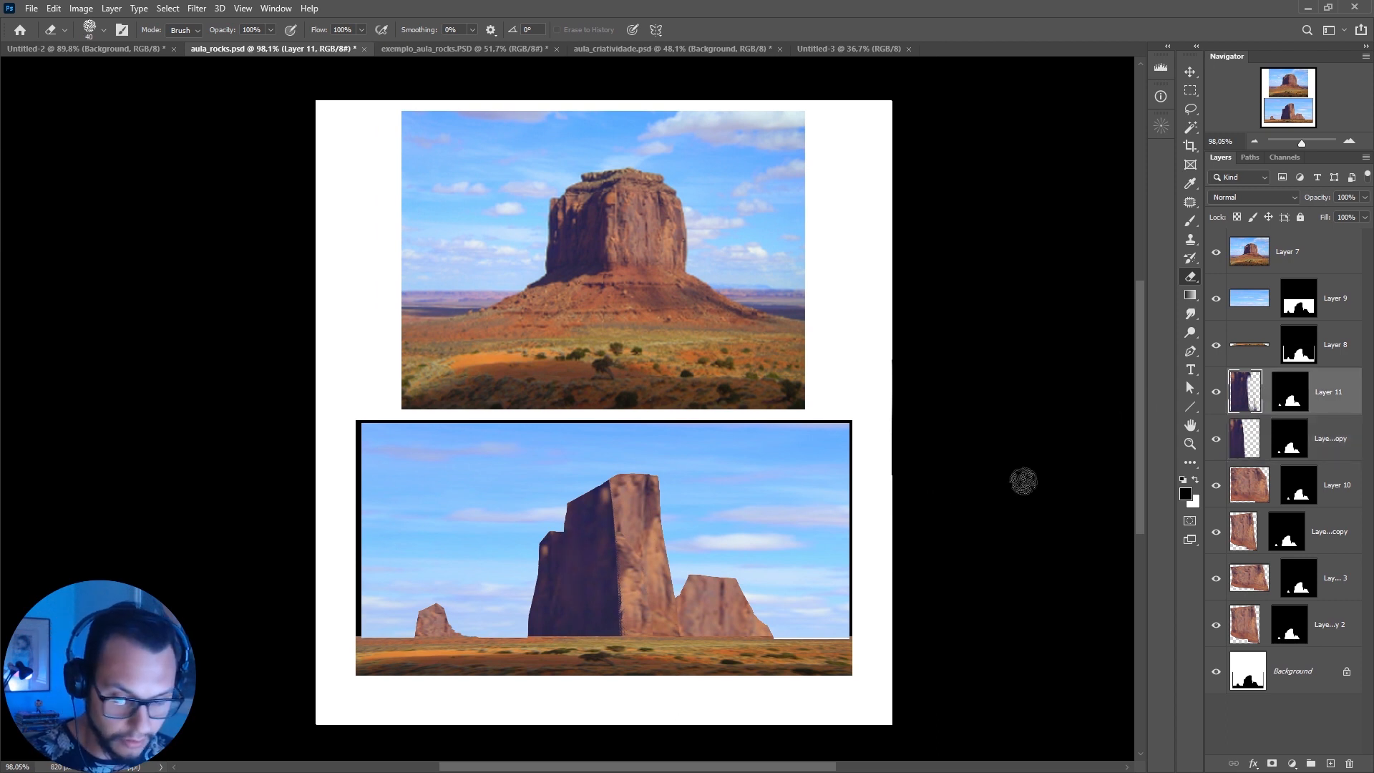
left_click(1216, 393)
left_click(1216, 395)
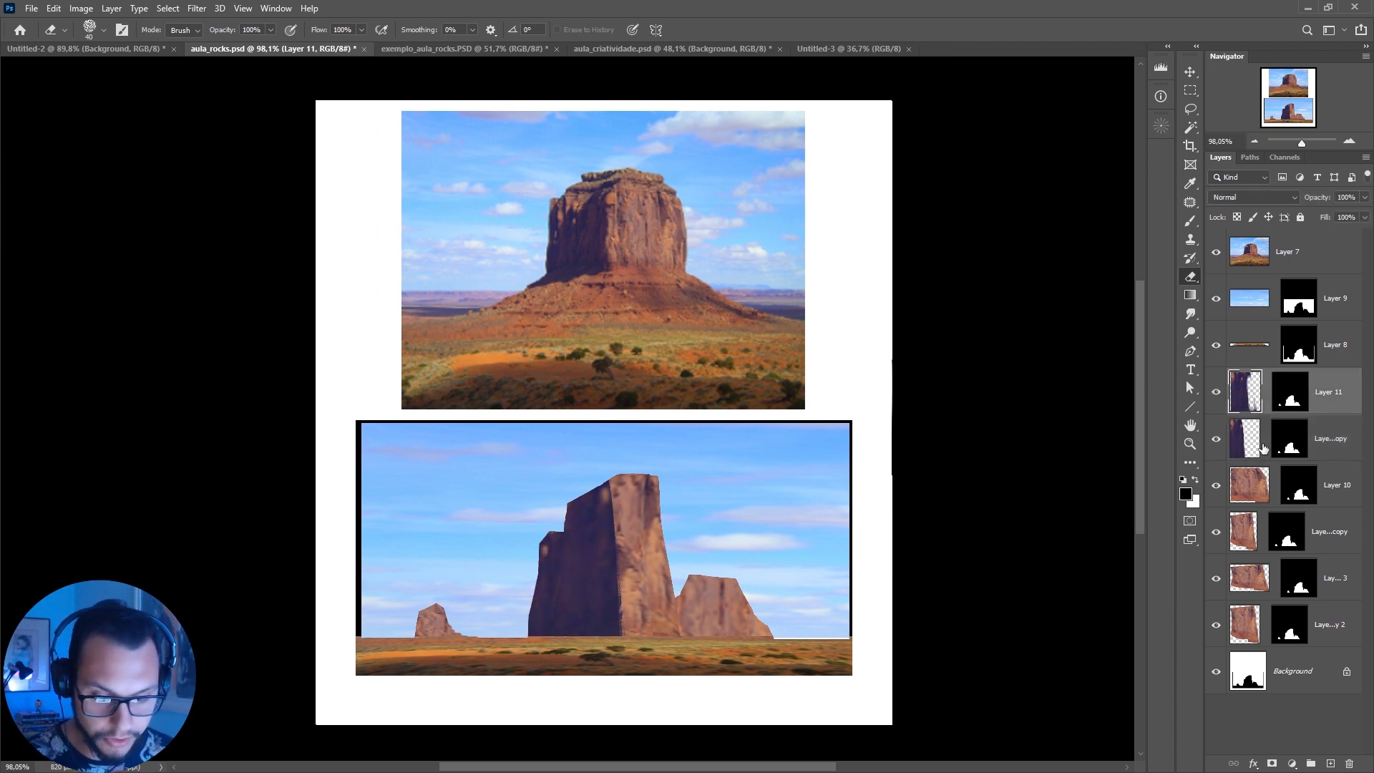
Step: Merge the two shadow layers and erase a lit face into the shadow on the front block of the main rock
left_click(1281, 440, "shift")
right_click(1340, 393)
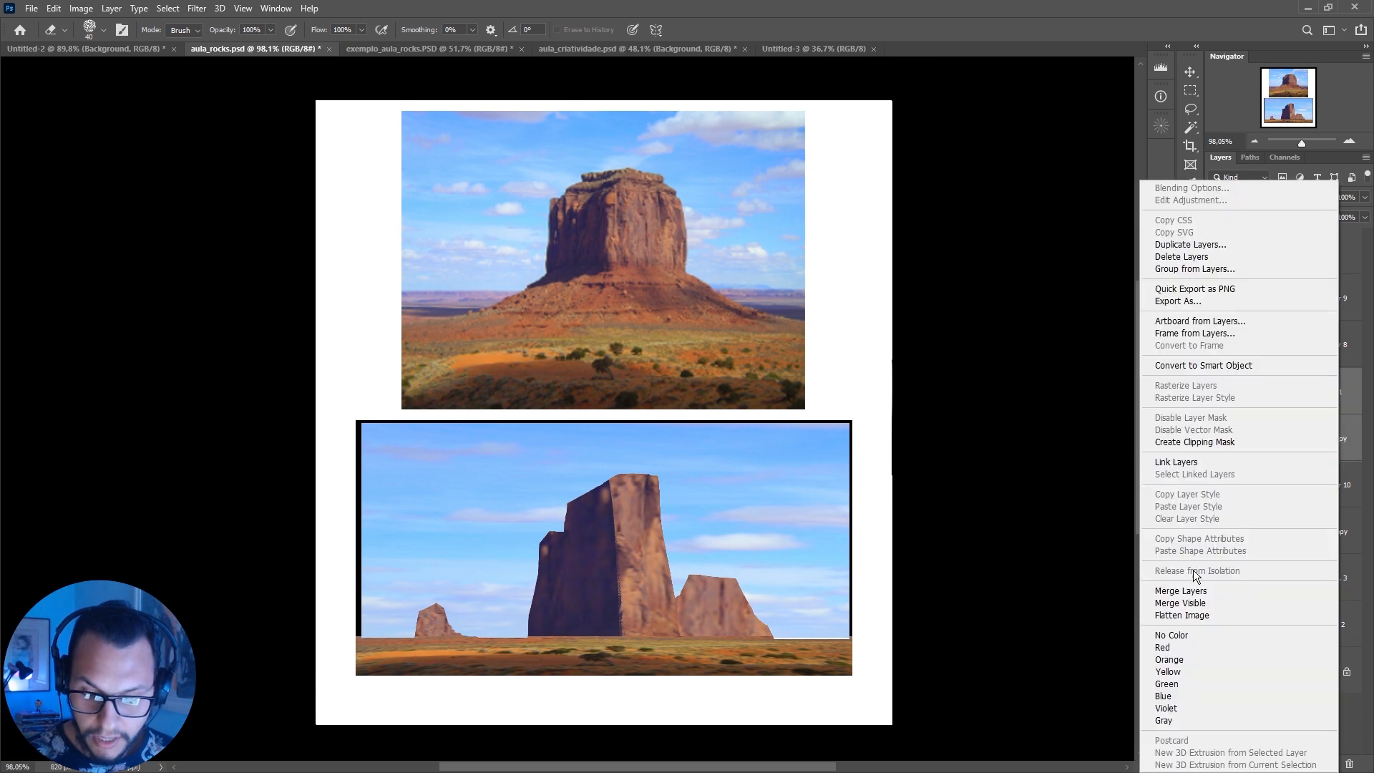
left_click(1154, 586)
mouse_move(567, 543)
left_mouse_down()
mouse_move(584, 620)
mouse_move(607, 630)
mouse_move(616, 520)
mouse_move(618, 598)
mouse_move(604, 635)
mouse_move(585, 582)
mouse_move(594, 637)
left_mouse_up()
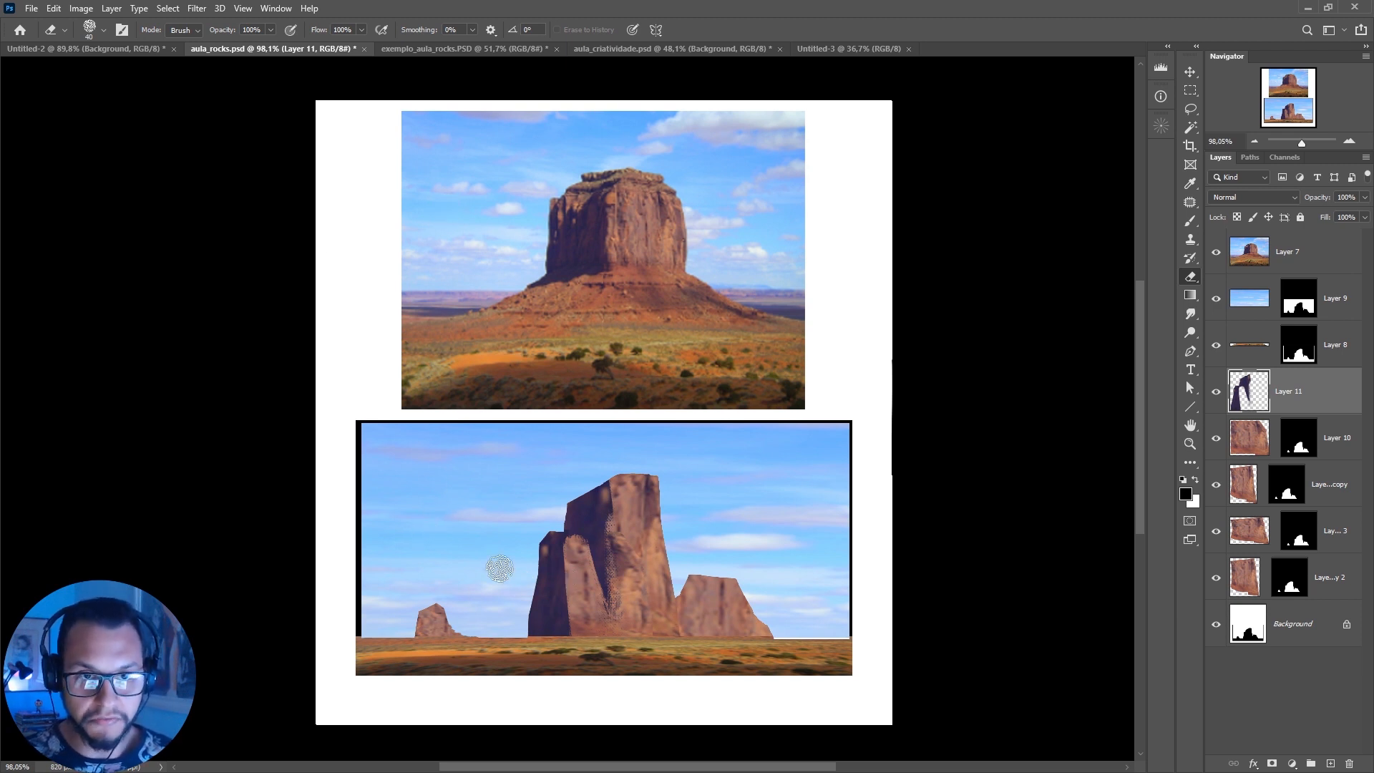
Step: Open the exemplo_aula_rocks.PSD document and examine the finished rock painting at reduced size and closer up
key("ctrl+Tab")
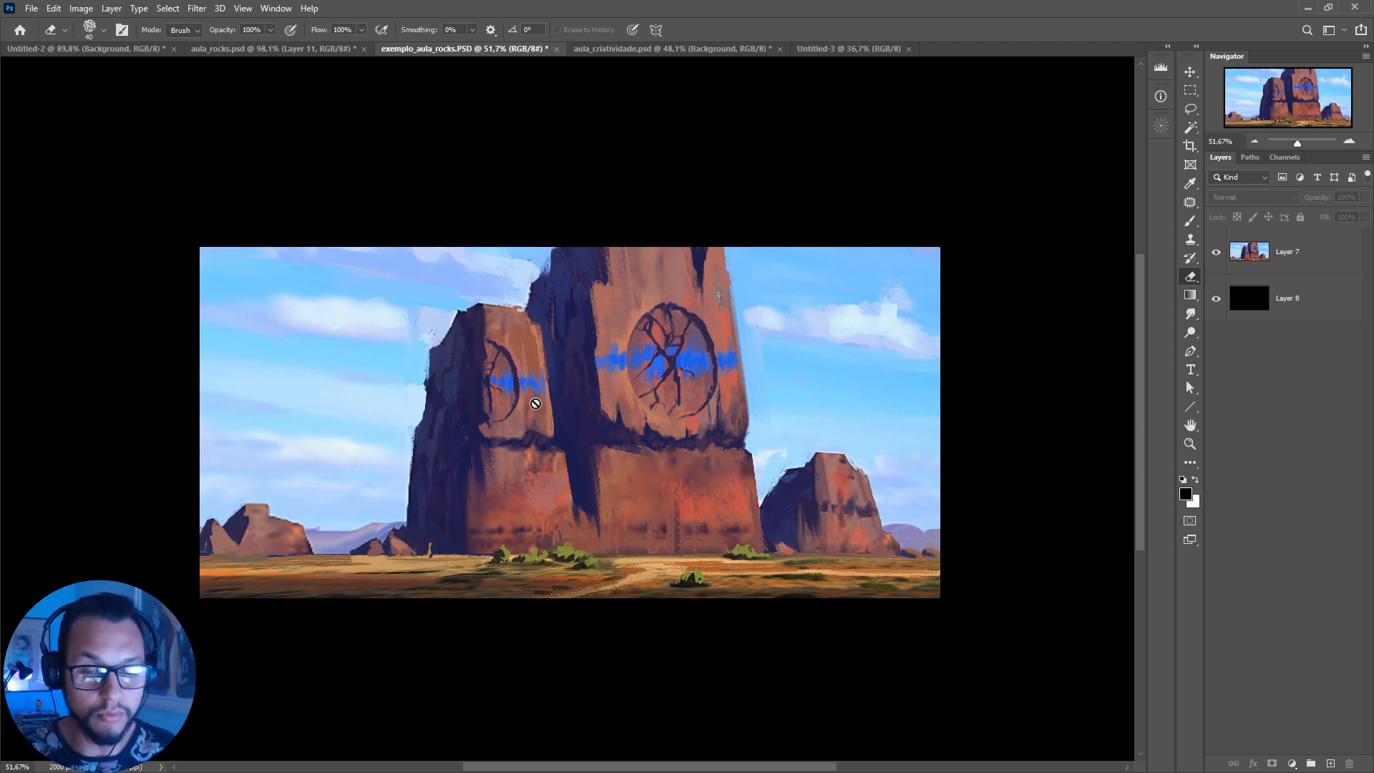
left_click_drag(670, 394, 594, 398)
left_click_drag(714, 430, 697, 443)
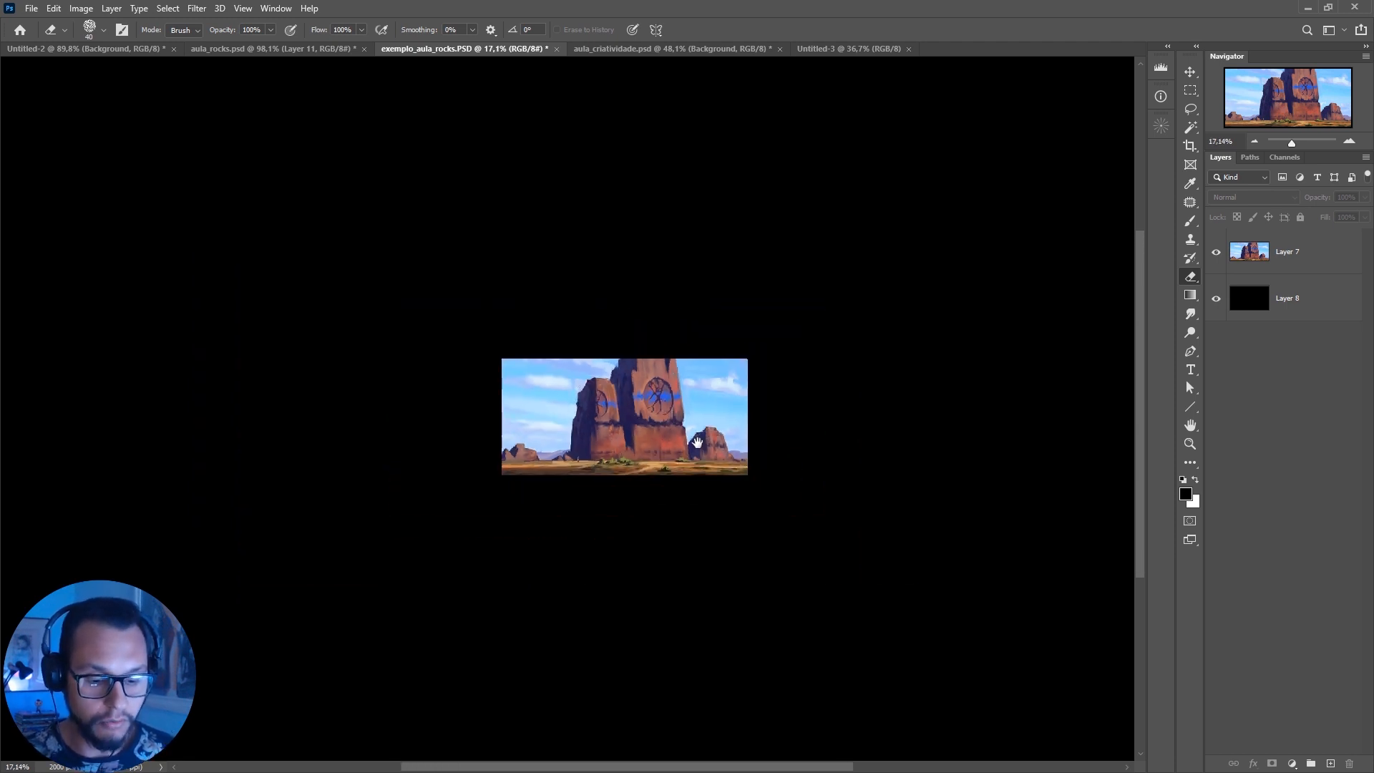
scroll(622, 428, "up", 5)
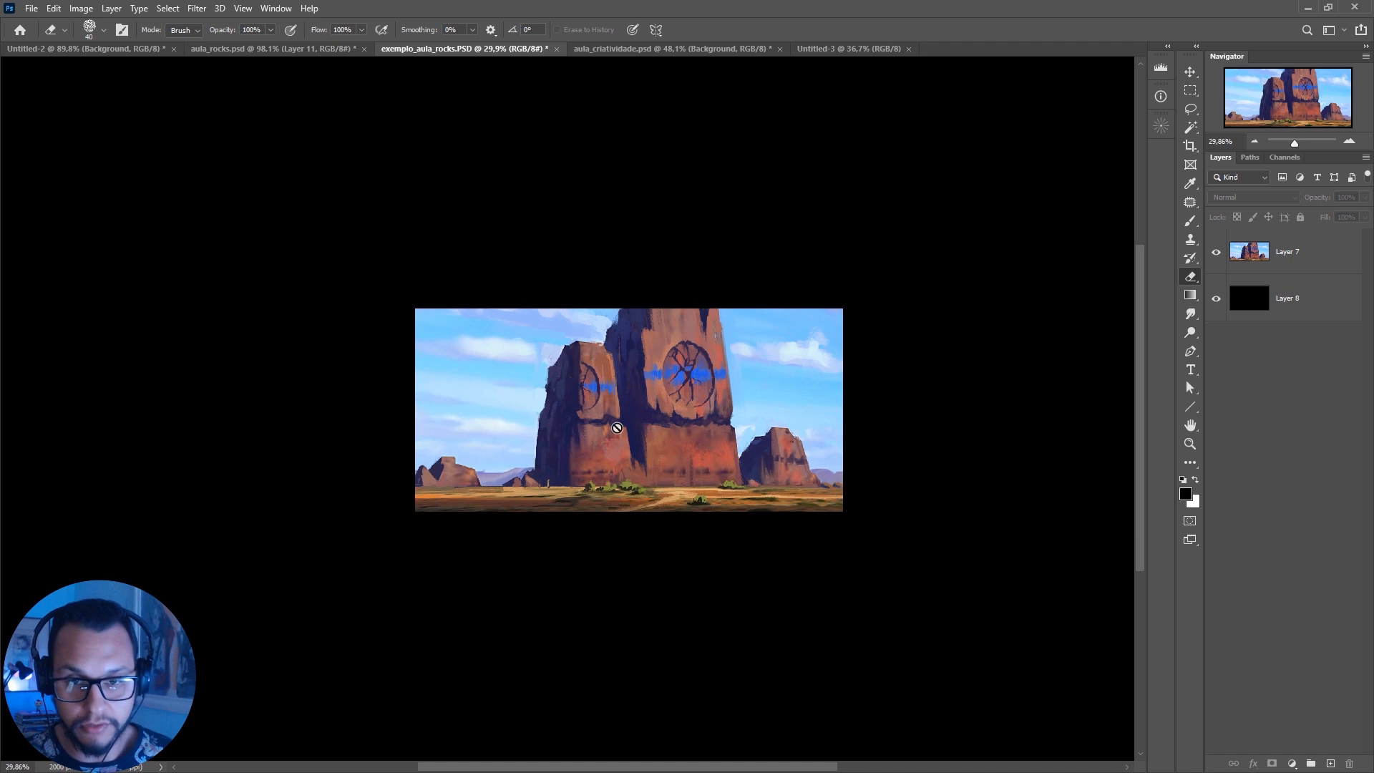
left_click_drag(715, 418, 674, 458)
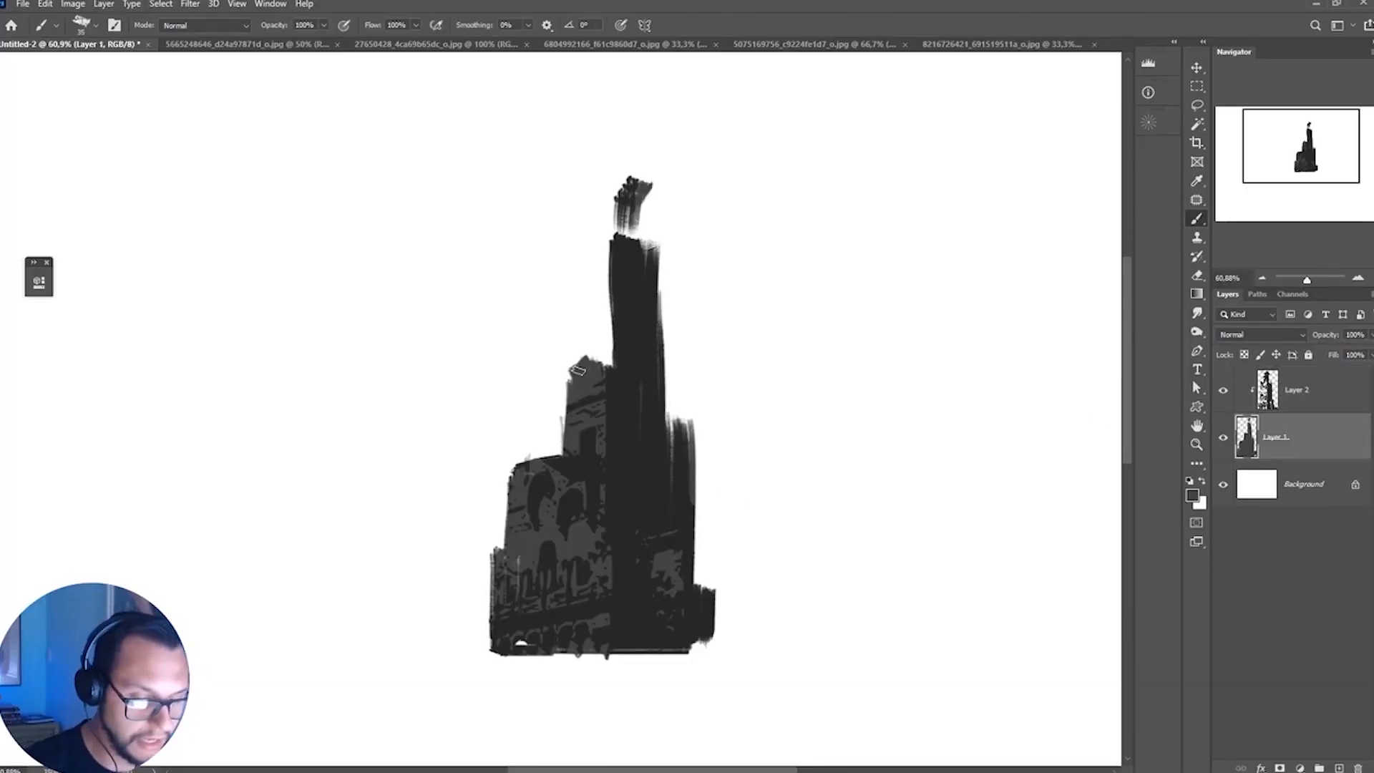
Step: Extend the dark tower silhouette upward on its left side and add an arched bridge extending from its base to the right
left_click_drag(588, 365, 600, 247)
left_click_drag(698, 587, 891, 591)
Step: Skew the clipped texture on Layer 2 vertically by about 3.3 degrees, and erase along the tower's lower left edge
left_click(1297, 390)
key("ctrl+t")
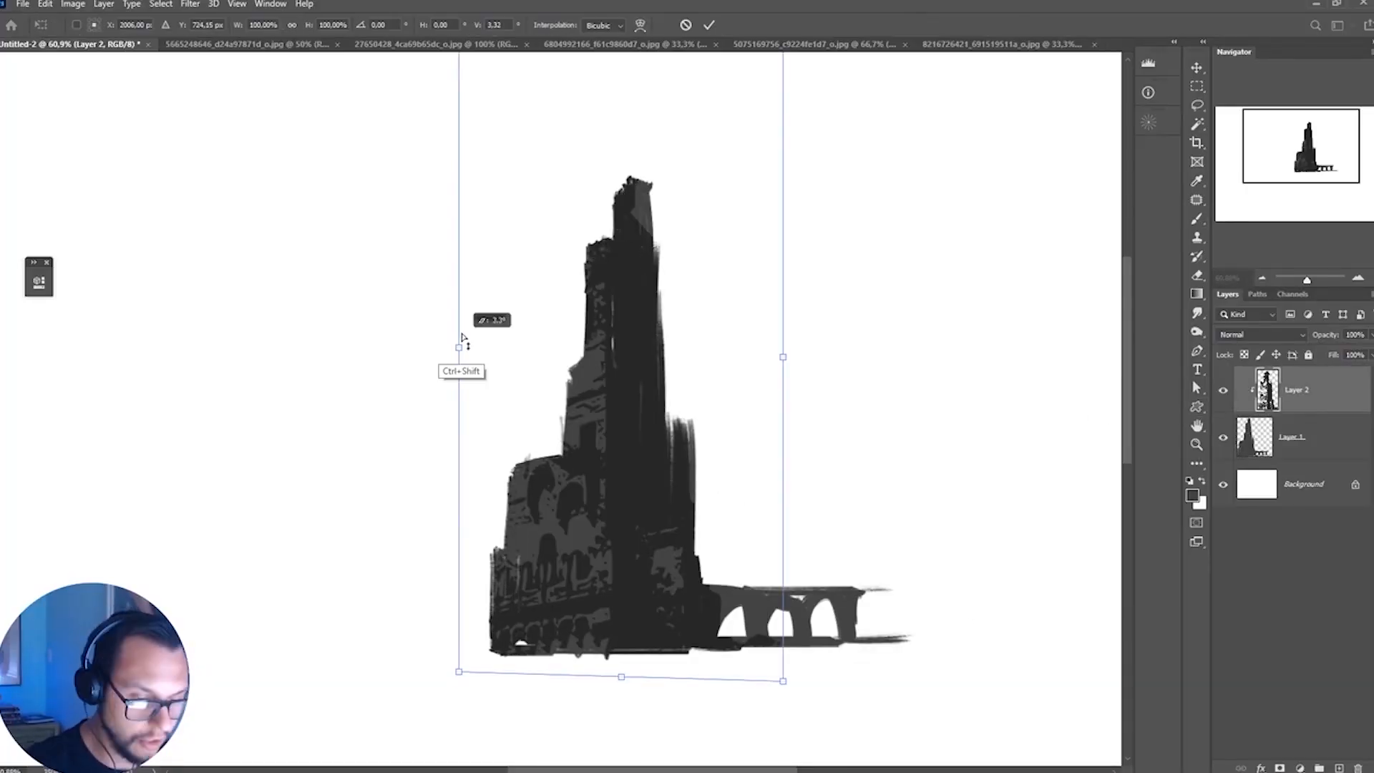
key("Return")
key("e")
left_click_drag(497, 561, 497, 611)
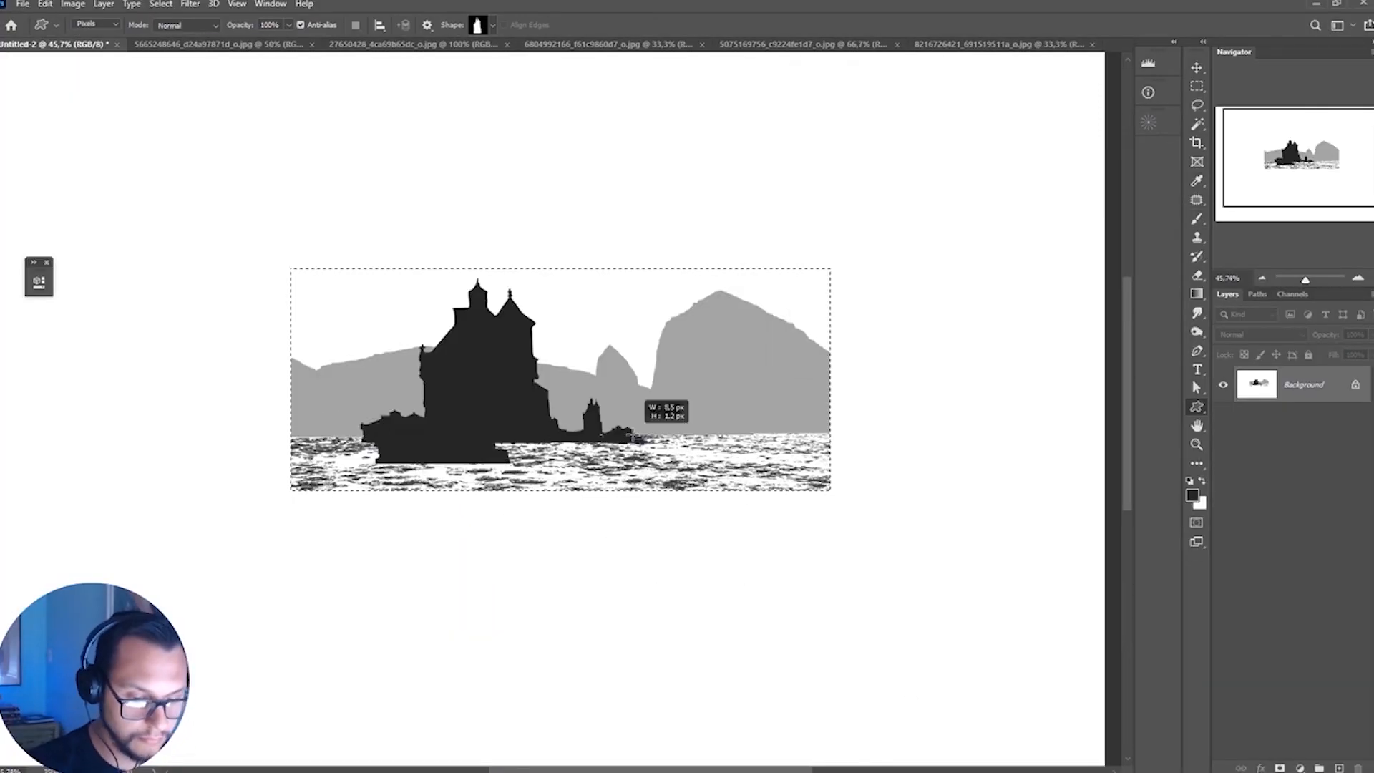